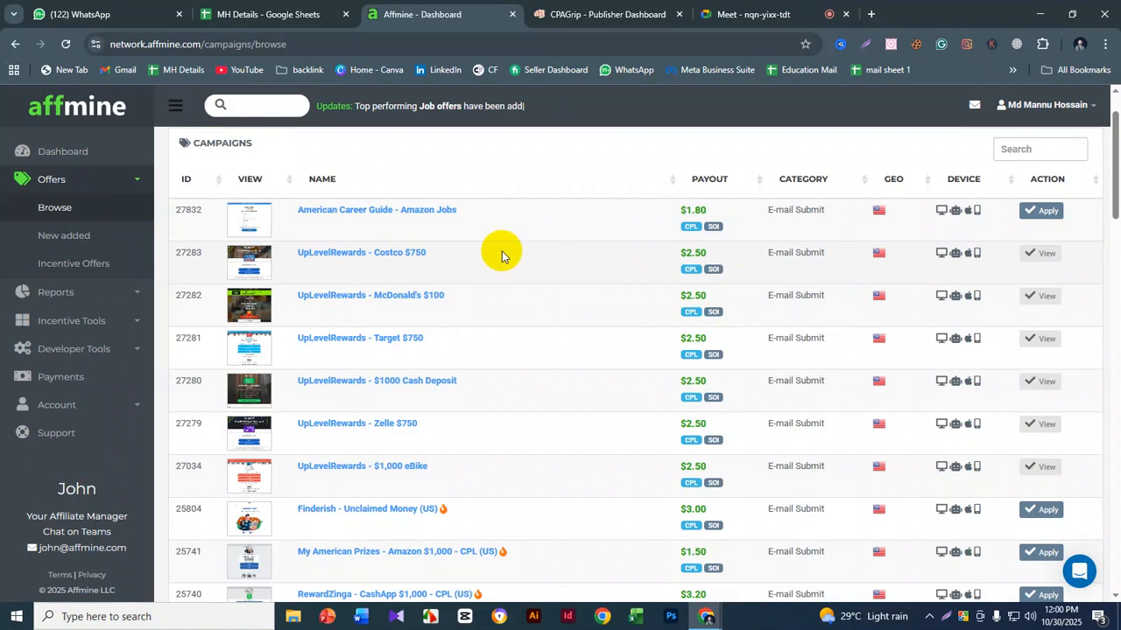
- Look through Affmine's incentive tools, then switch to CPAGrip and look through its monetization tools
left_click_drag(675, 255, 712, 260)
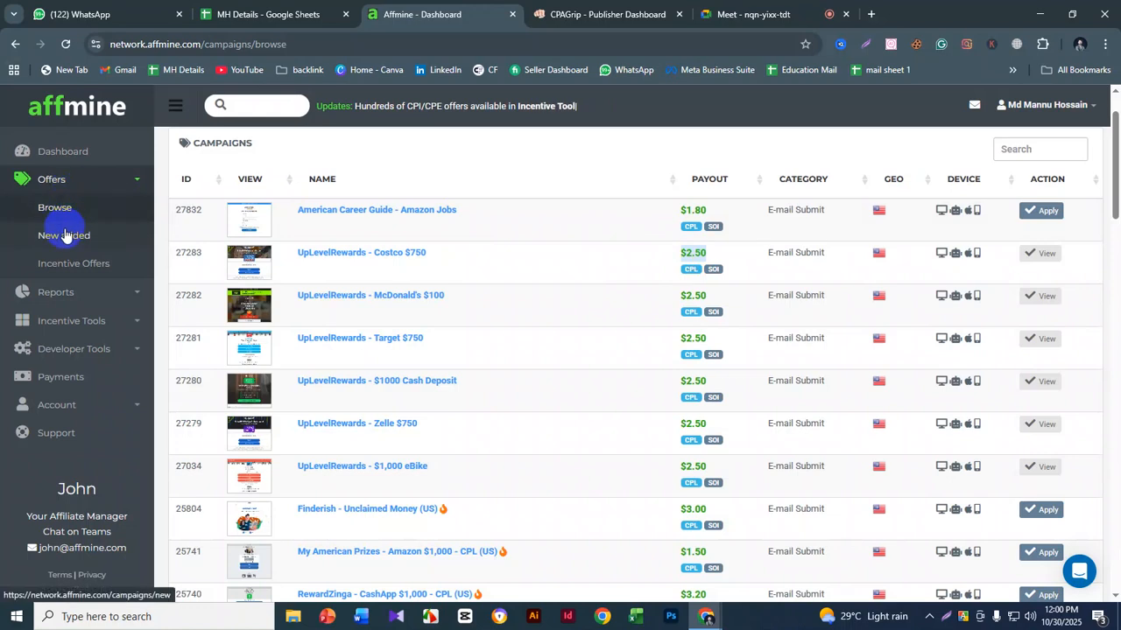
left_click(107, 325)
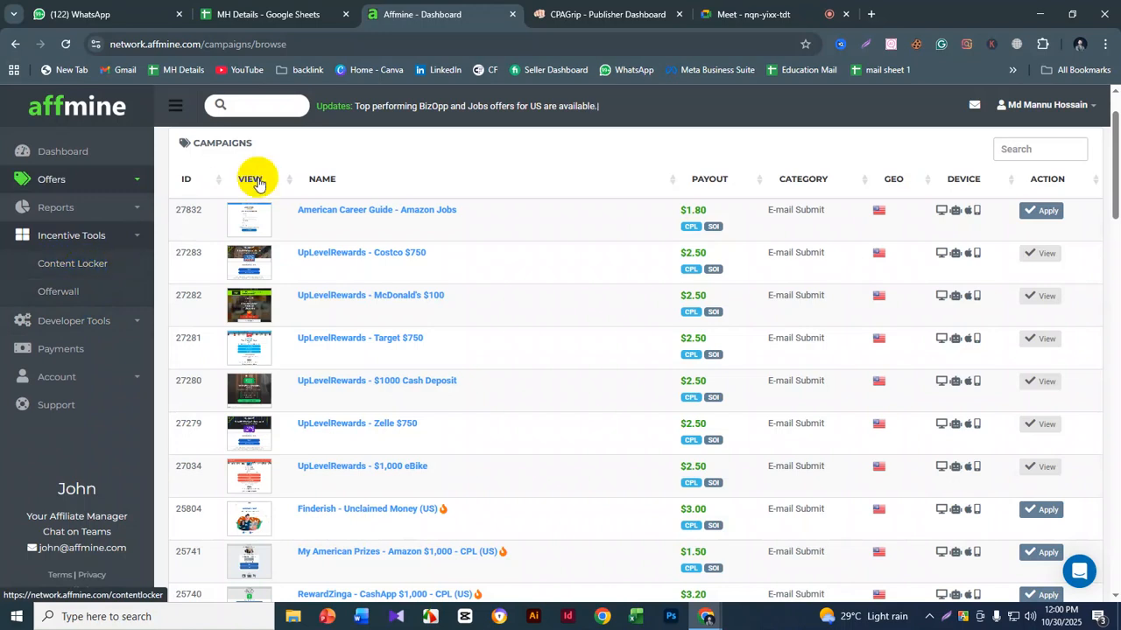
left_click(547, 14)
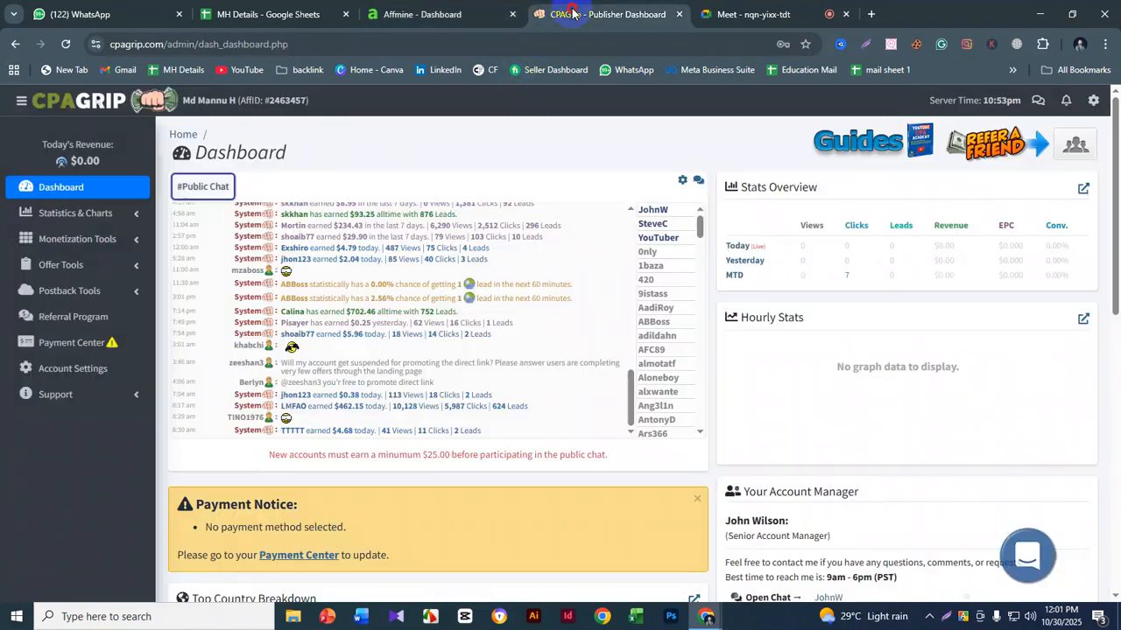
left_click(102, 242)
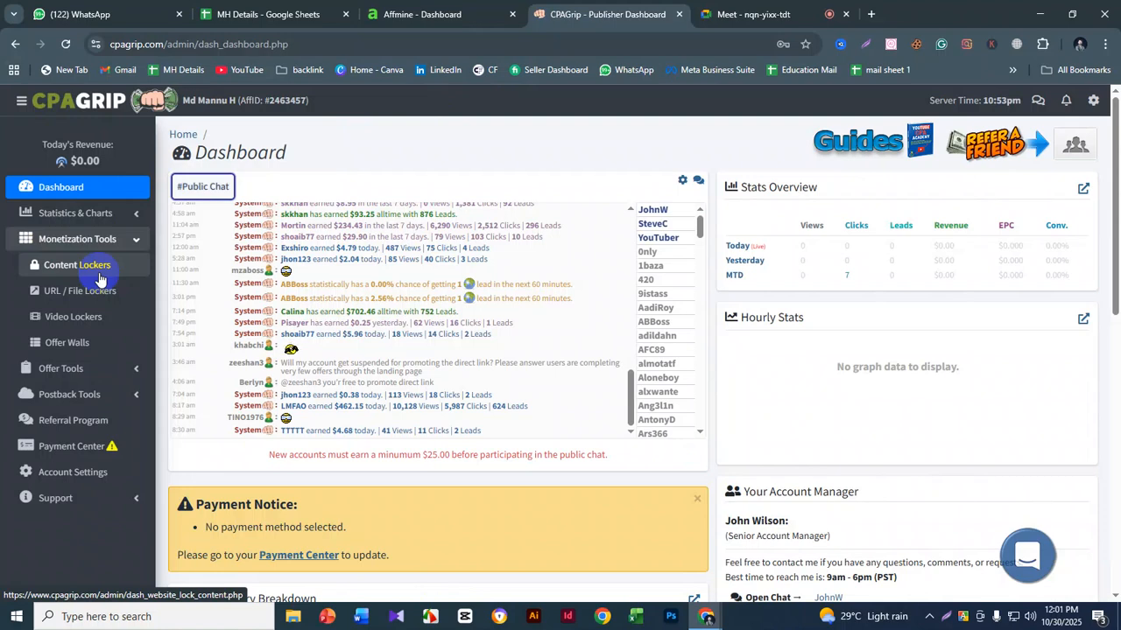
scroll(355, 322, "down", 1)
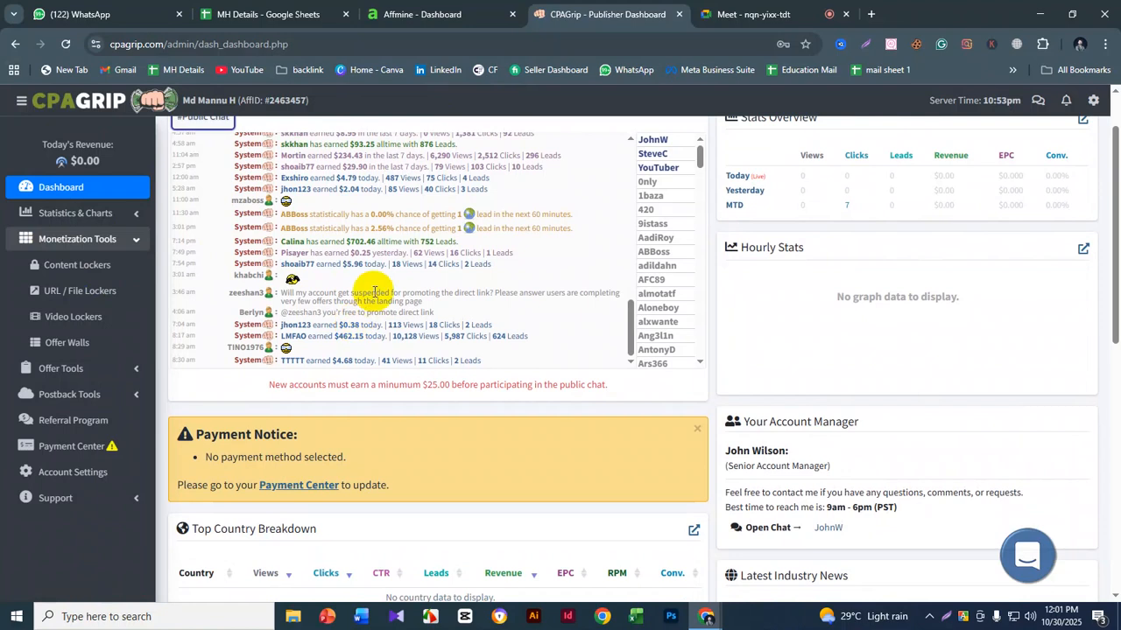
- Switch back to Affmine and open the list of content lockers
left_click(441, 16)
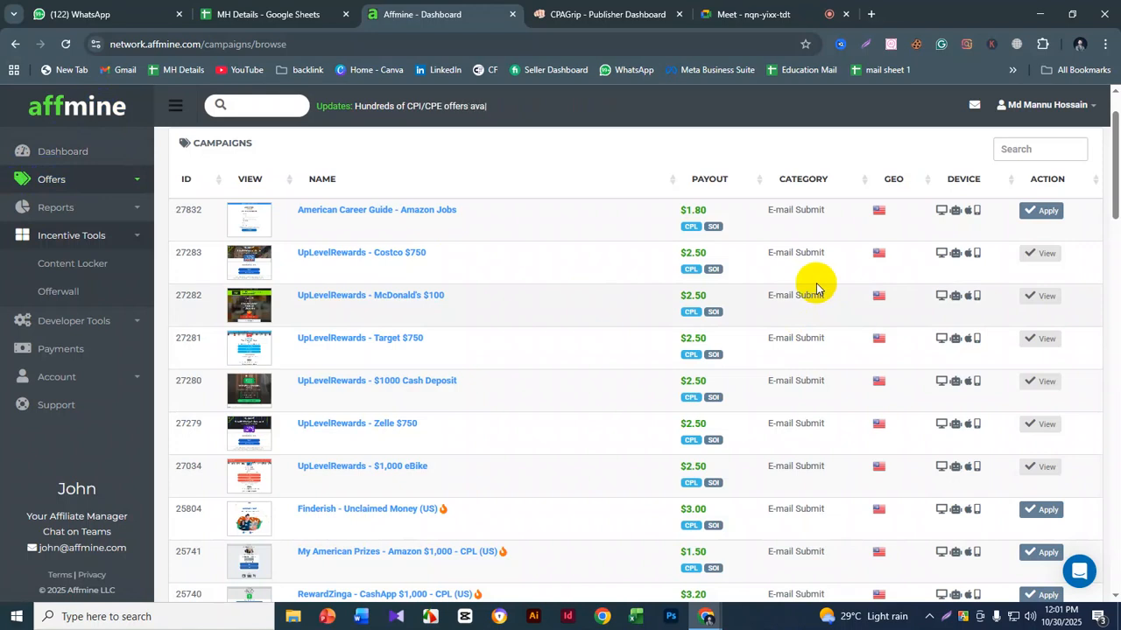
left_click(83, 262)
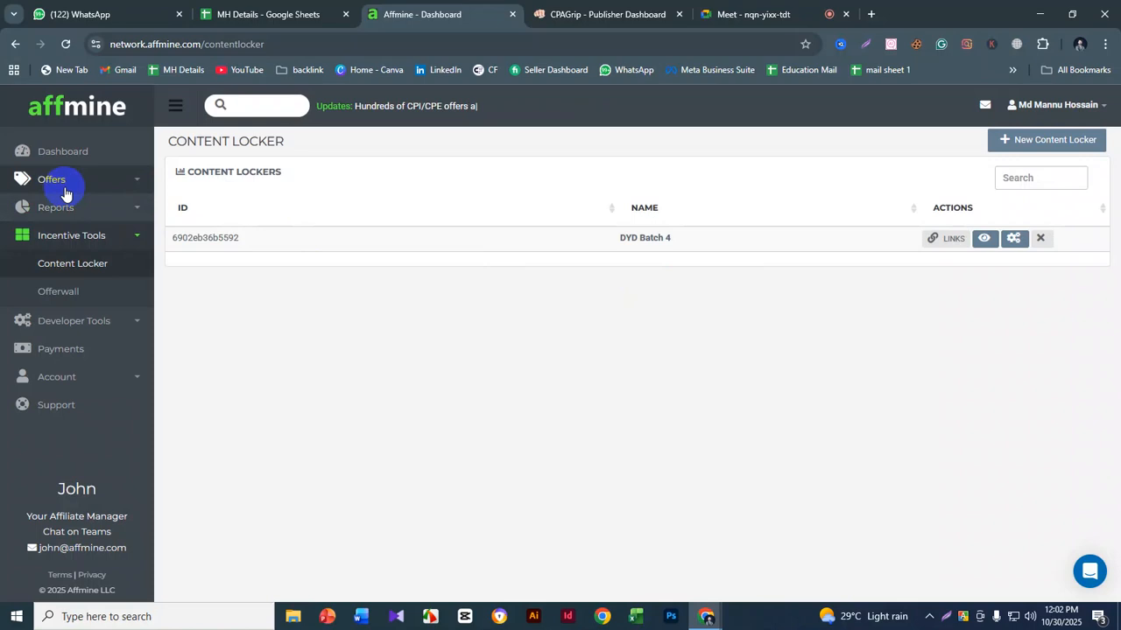
left_click(92, 280)
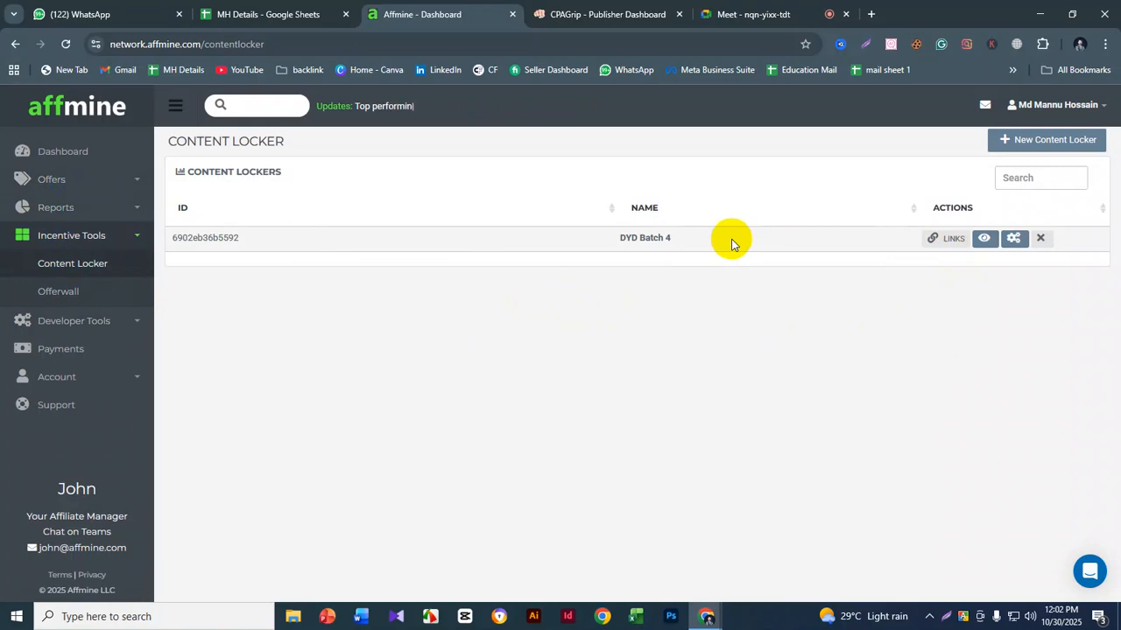
- View the direct link of the DYD Batch 4 content locker and close its links dialog
left_click(941, 241)
left_click_drag(645, 252, 425, 248)
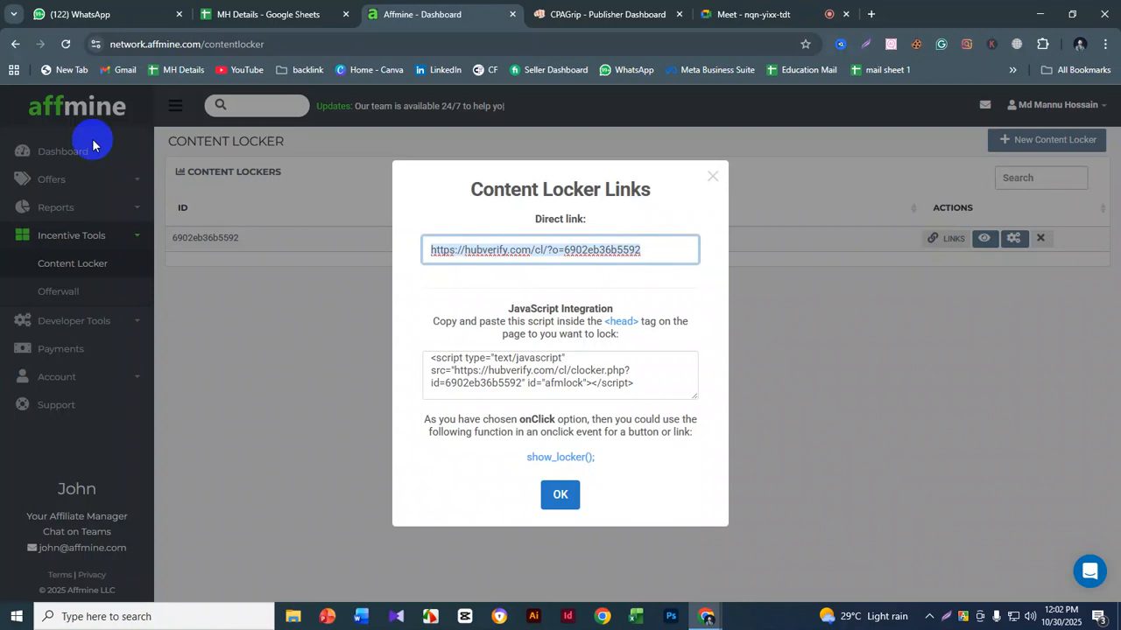
left_click(711, 178)
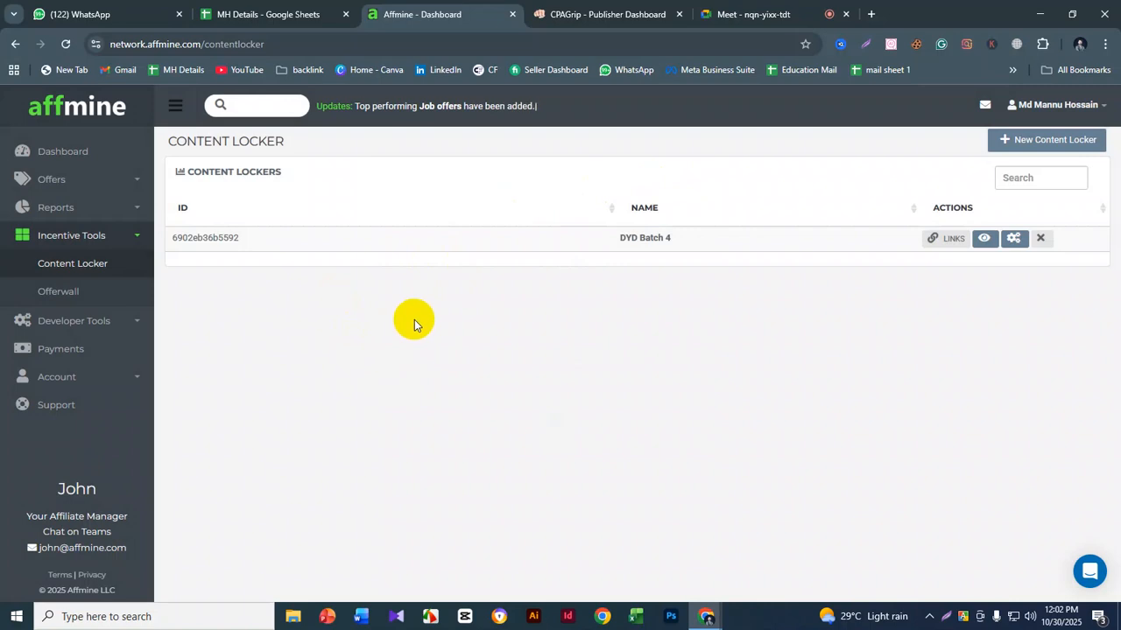
- Switch to CPAGrip and open its Content Lockers page to see where a new locker is created
left_click(1034, 141)
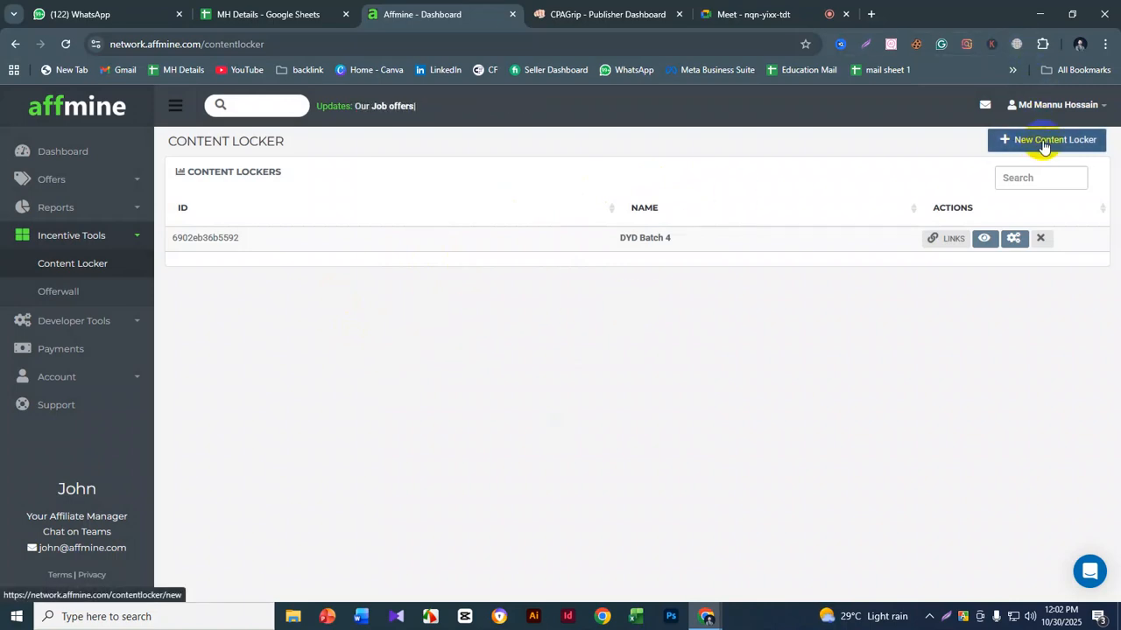
left_click(595, 14)
scroll(551, 259, "up", 3)
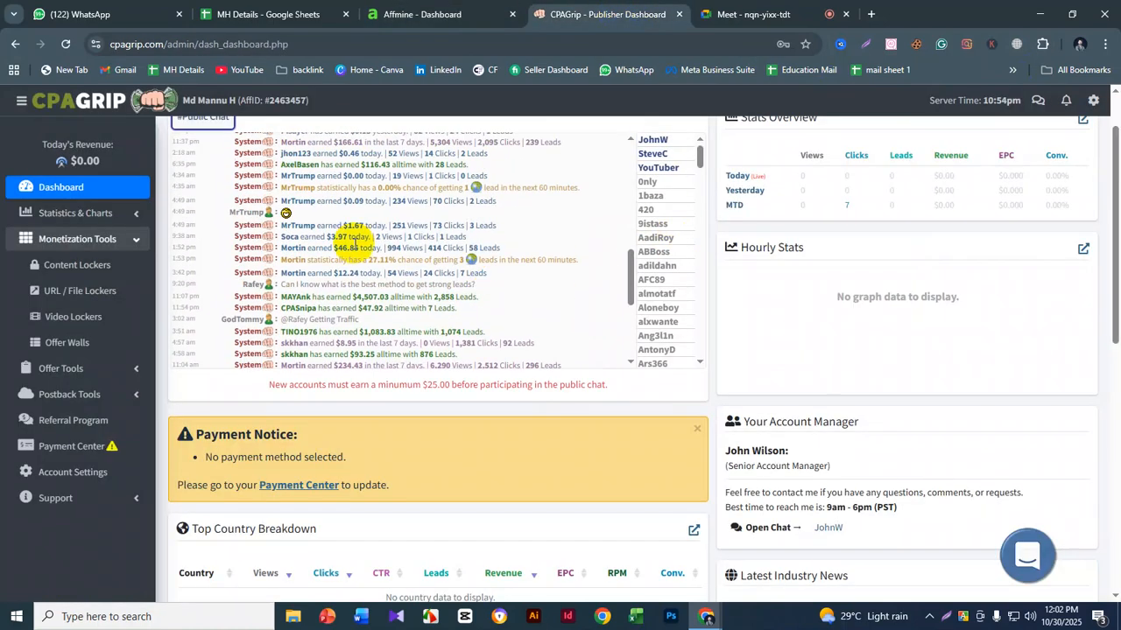
left_click(74, 268)
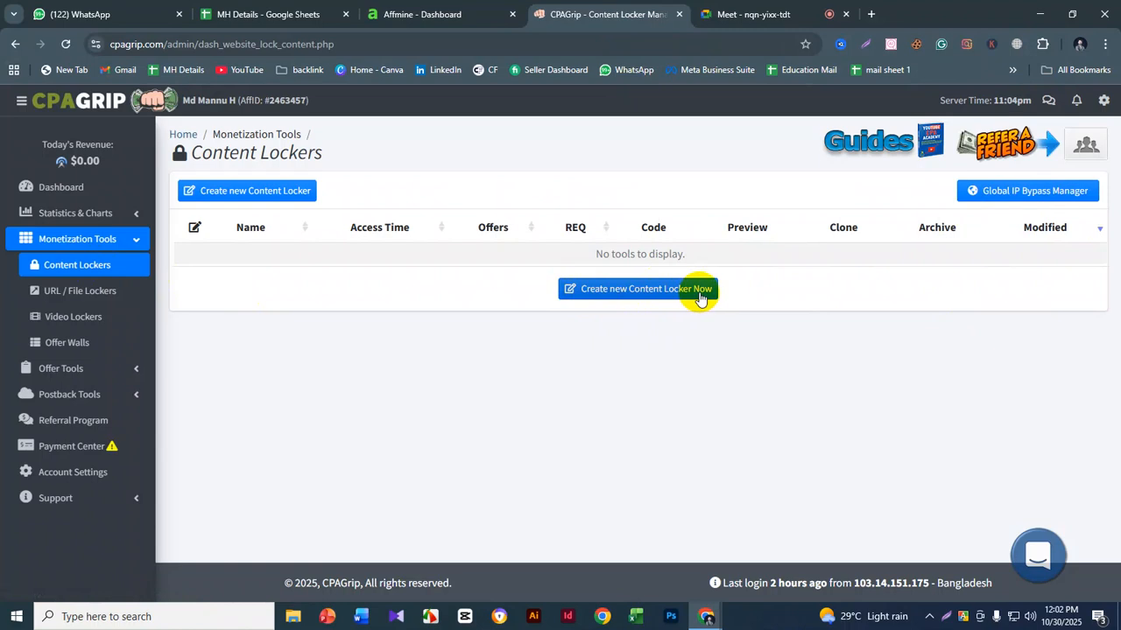
- Switch back to Affmine and start a new content locker
left_click(473, 12)
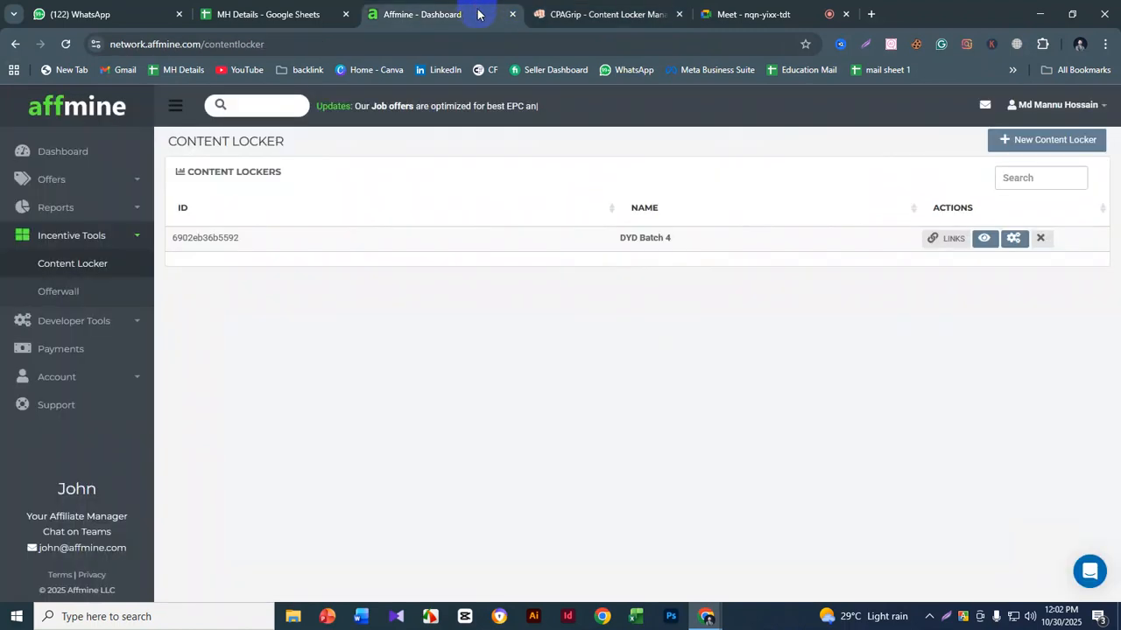
left_click(1024, 147)
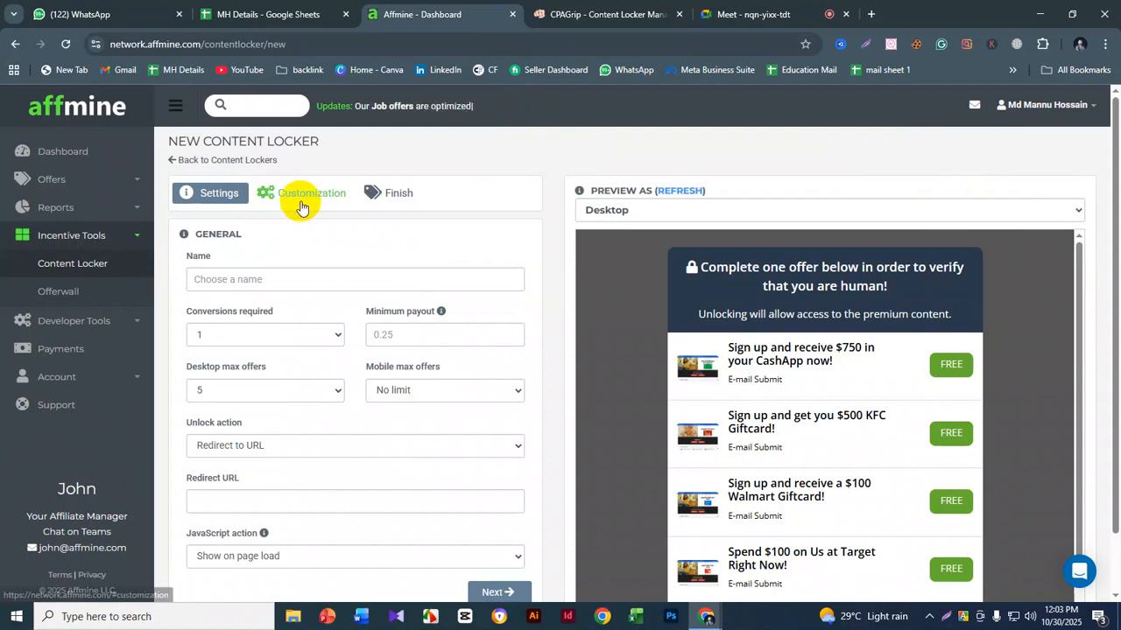
scroll(307, 219, "down", 1)
scroll(312, 225, "up", 1)
scroll(313, 231, "down", 1)
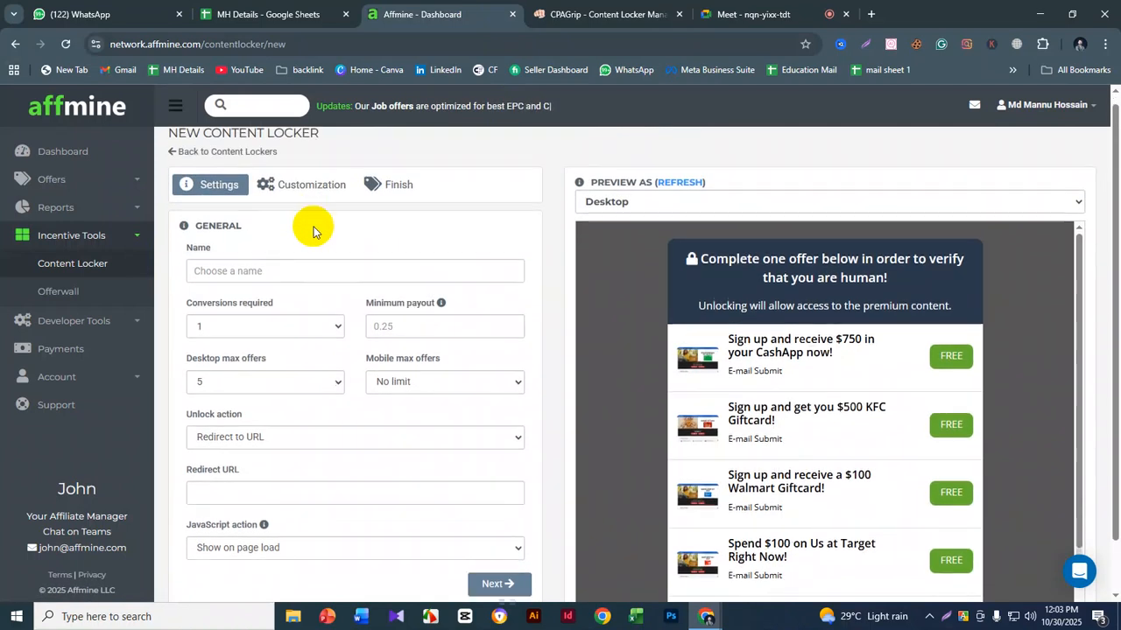
scroll(350, 210, "down", 1)
scroll(613, 324, "up", 1)
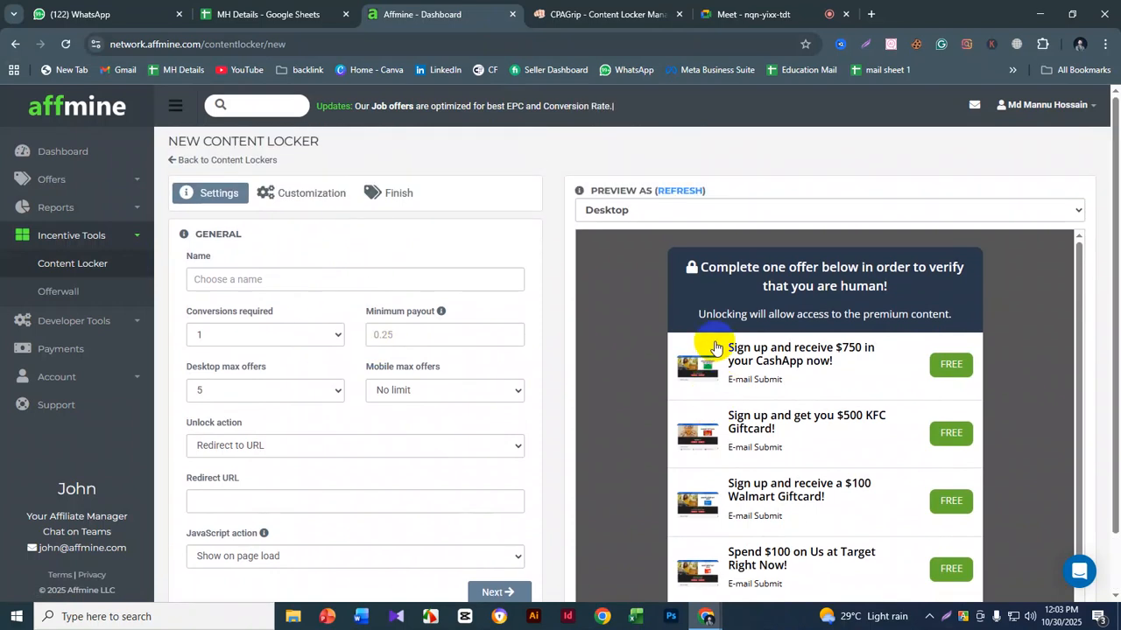
- Examine the locker's offers in the desktop preview, check them in the mobile preview, and return to the desktop preview
scroll(847, 289, "down", 1)
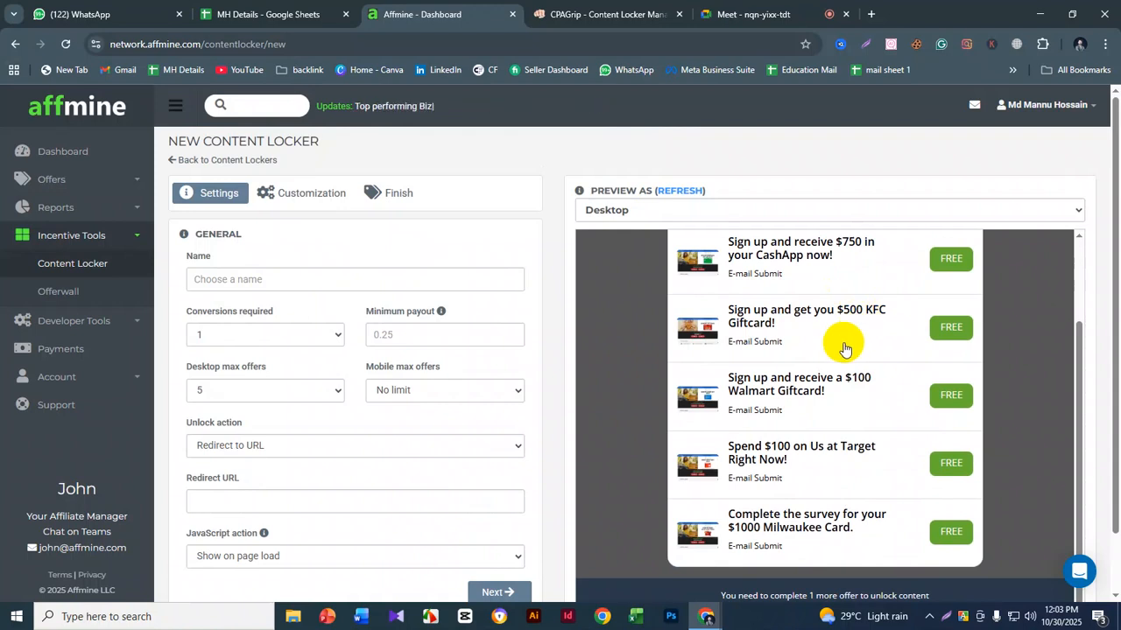
scroll(844, 349, "up", 1)
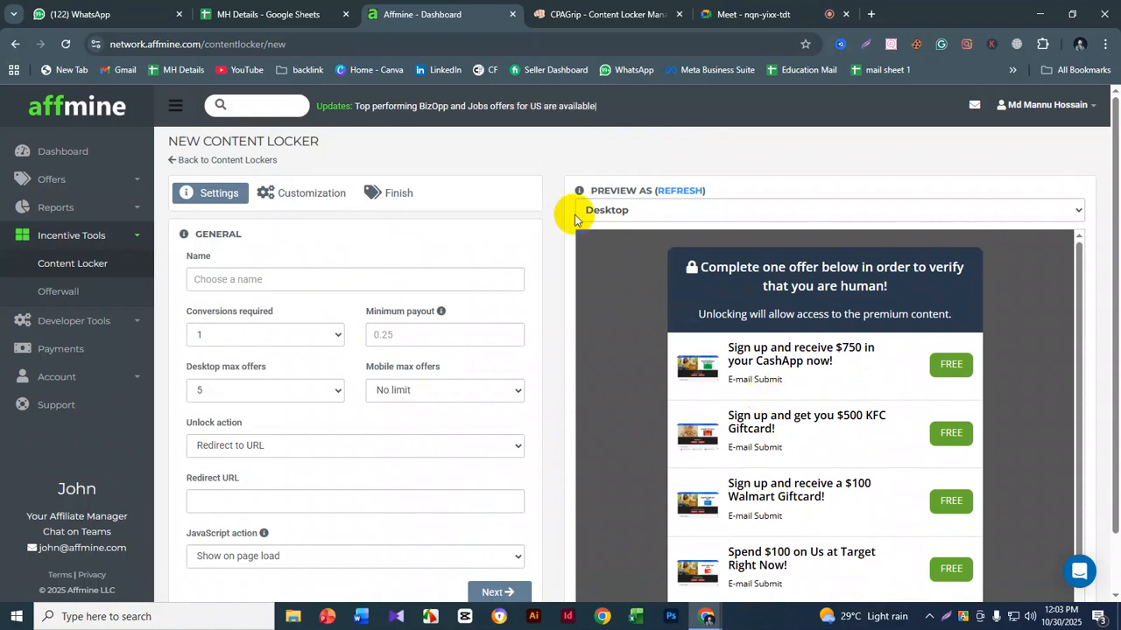
scroll(958, 415, "down", 1)
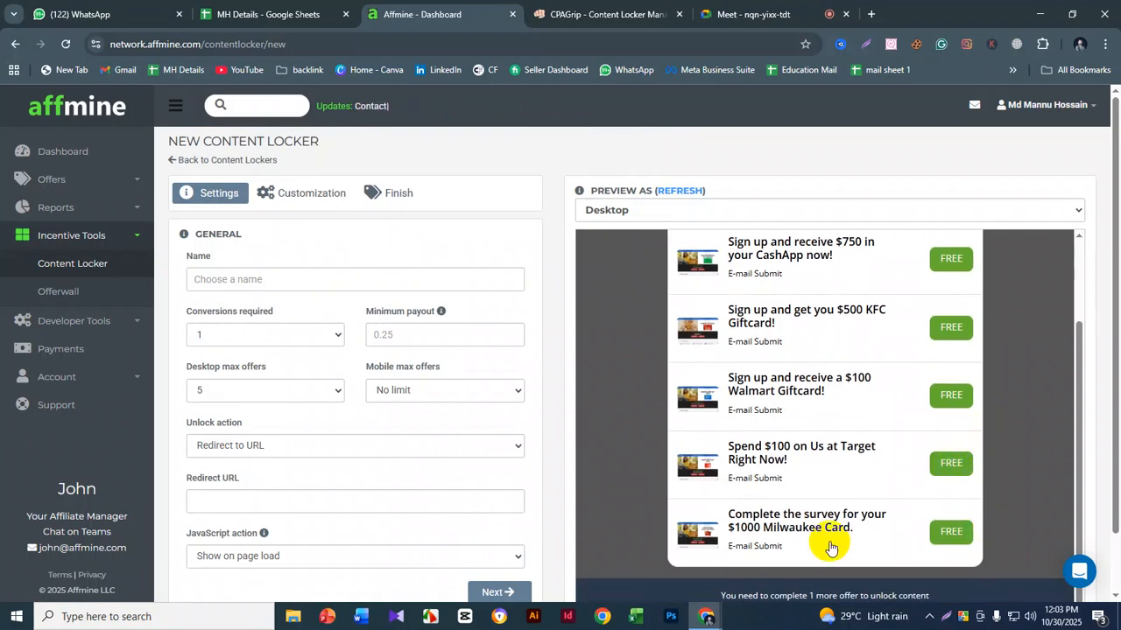
scroll(711, 404, "up", 1)
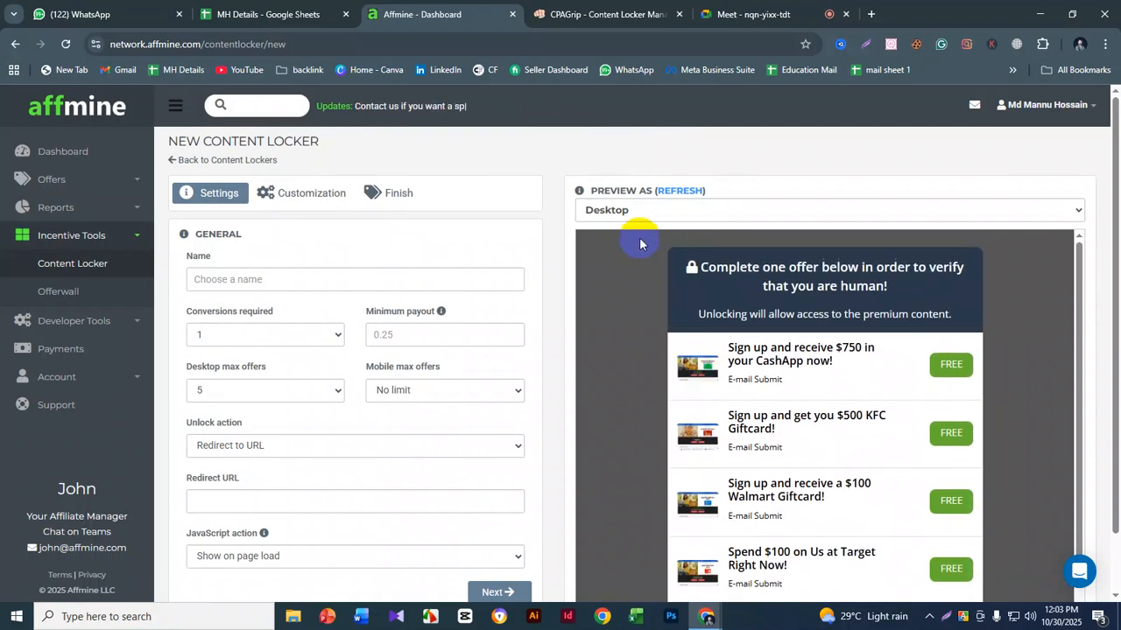
left_click(642, 217)
left_click(634, 248)
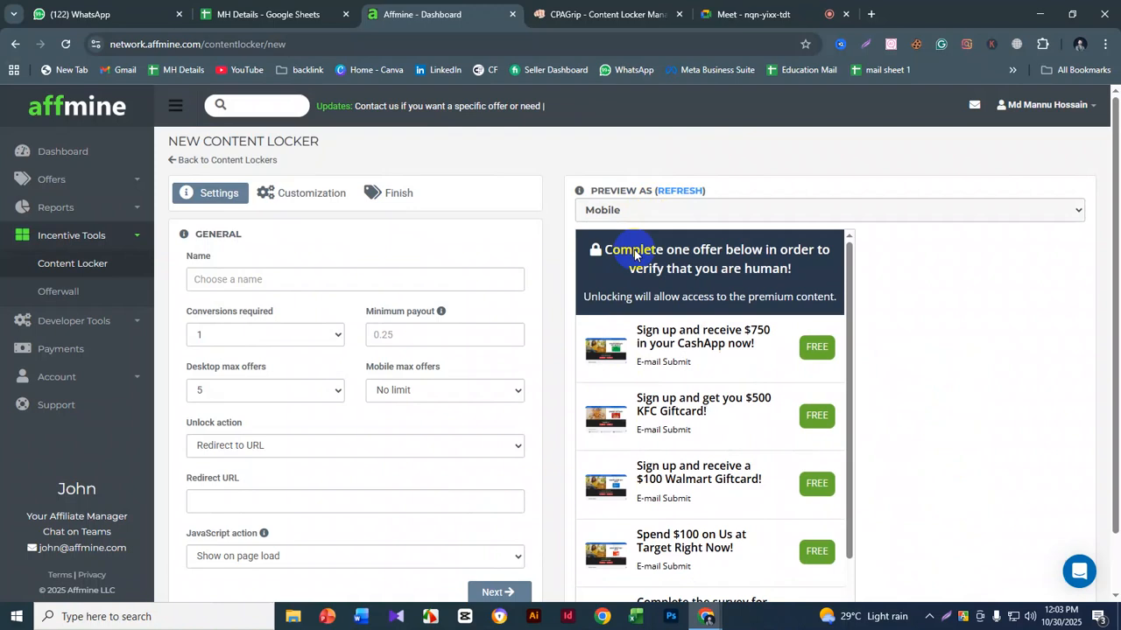
scroll(716, 289, "down", 3)
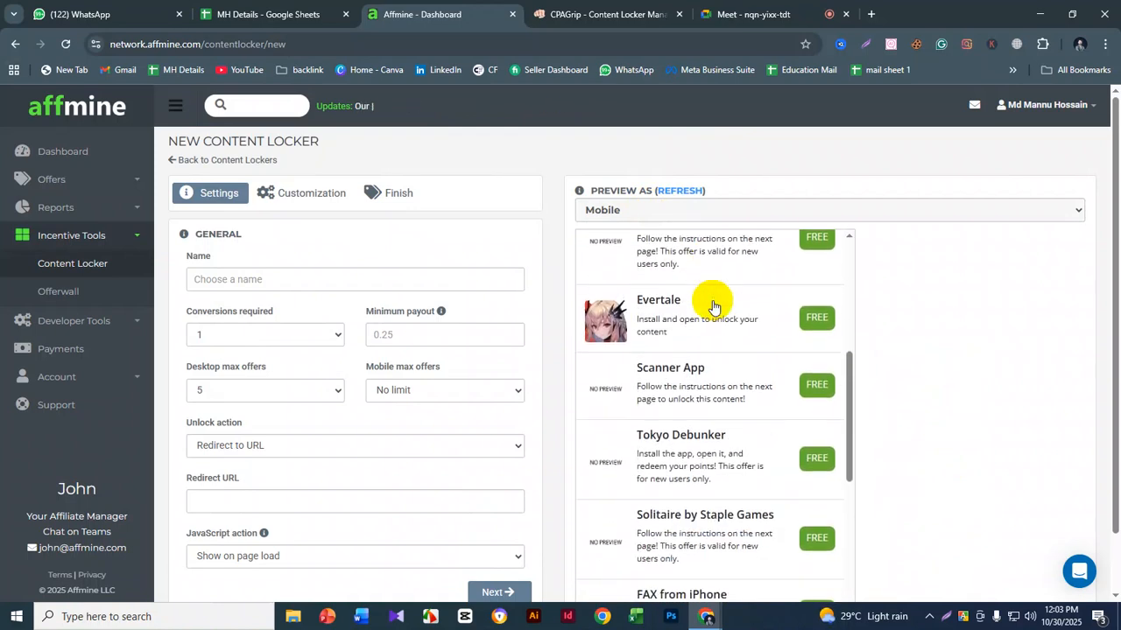
scroll(714, 306, "up", 2)
left_click(706, 215)
left_click(696, 229)
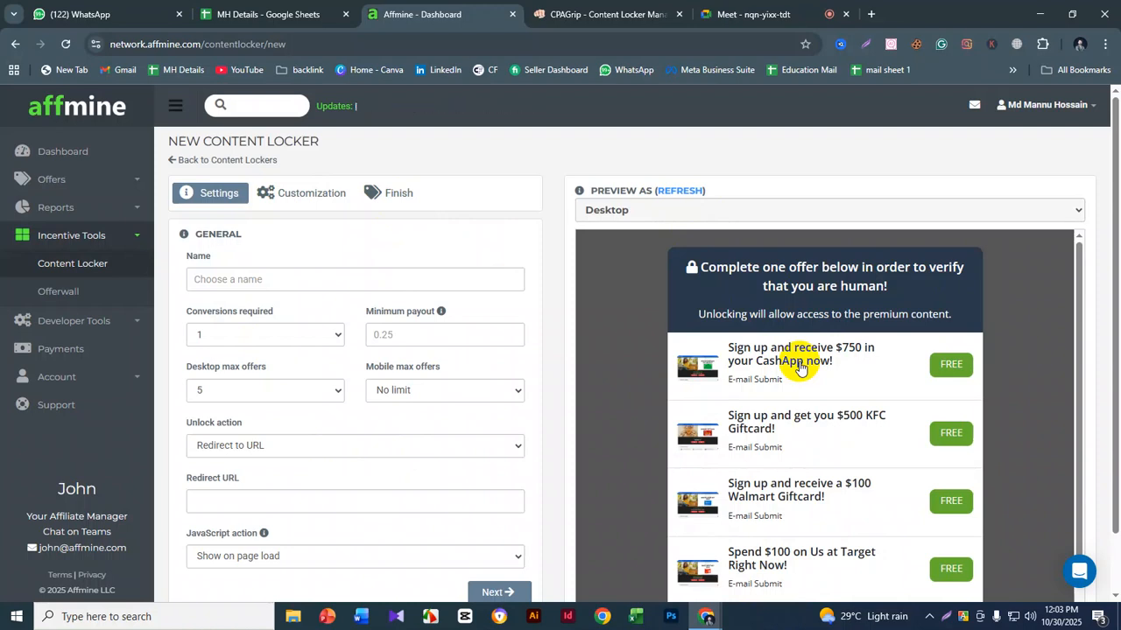
scroll(799, 368, "down", 2)
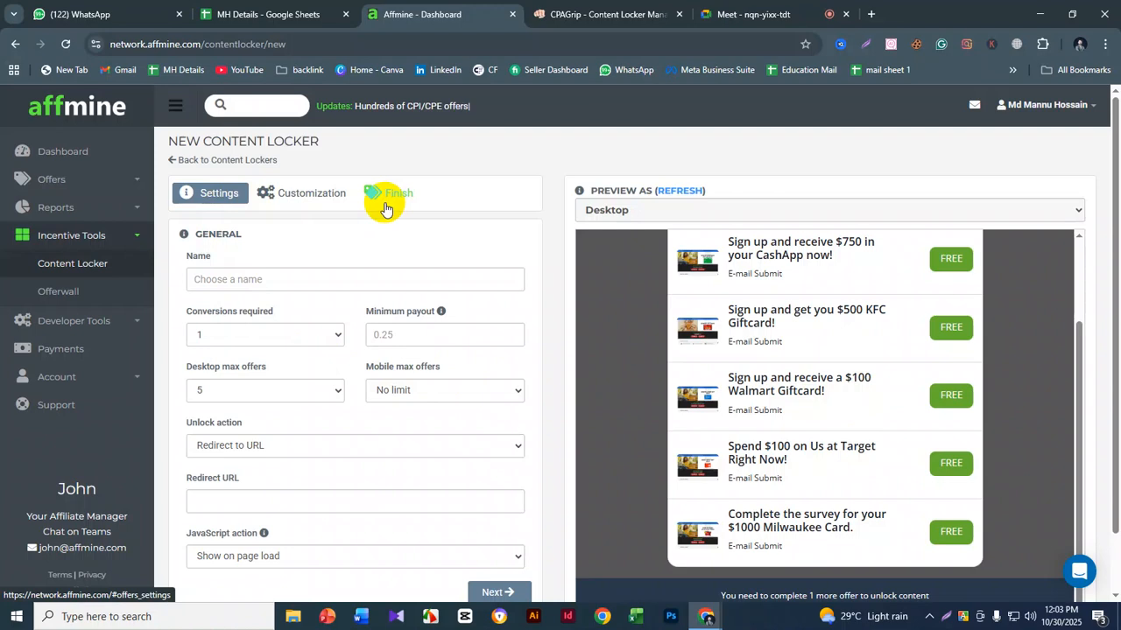
- Name the new content locker "Group B"
left_click(275, 281)
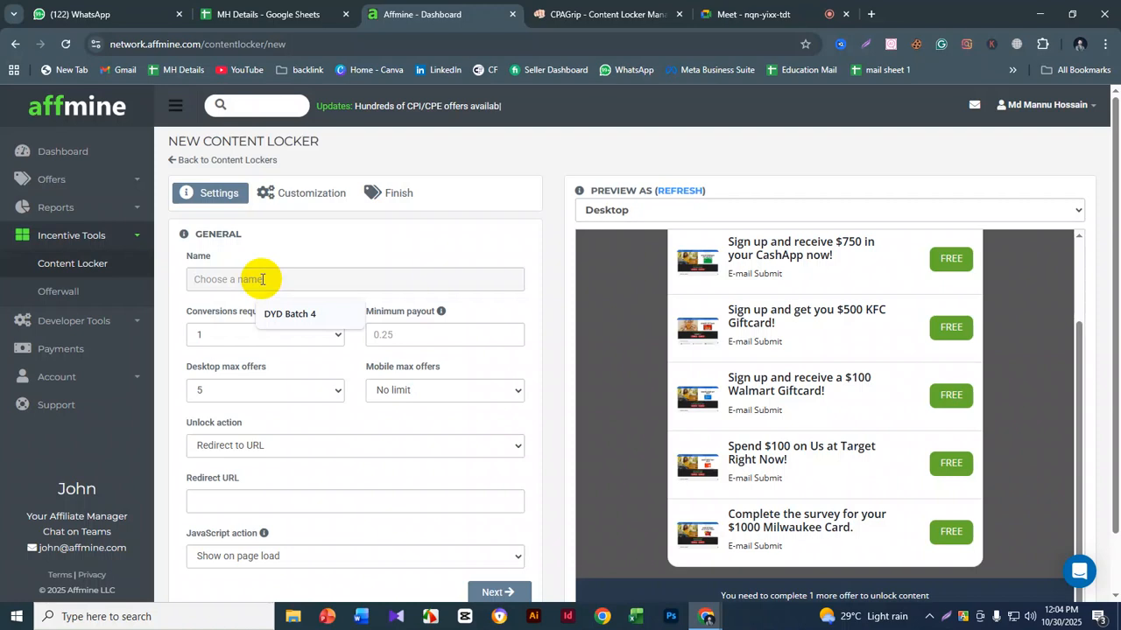
type("Group B")
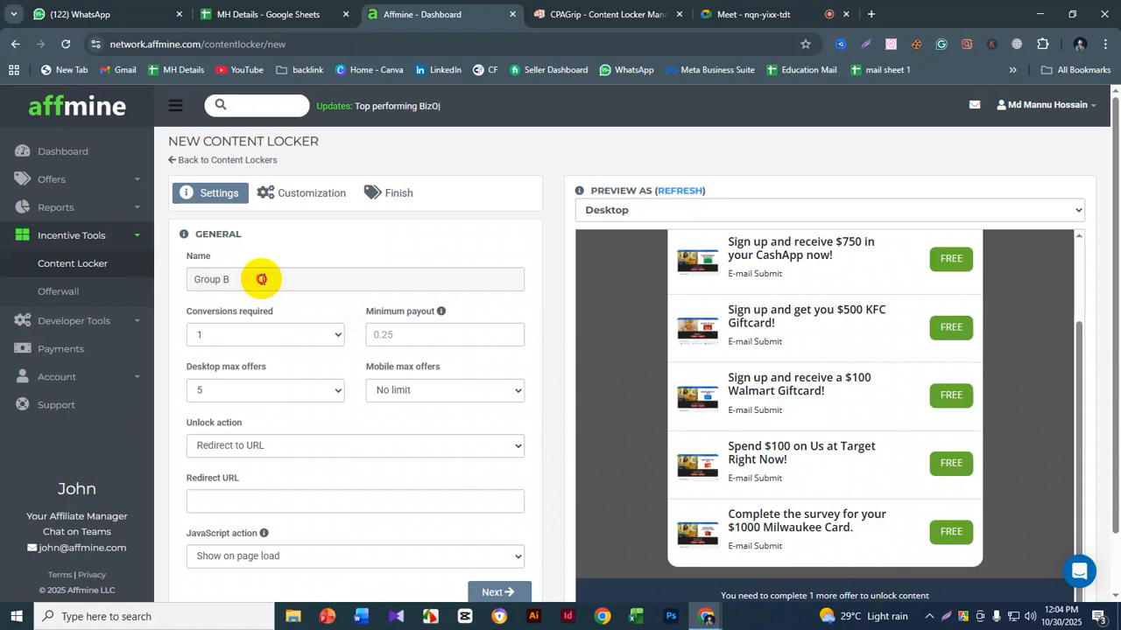
left_click_drag(264, 280, 194, 279)
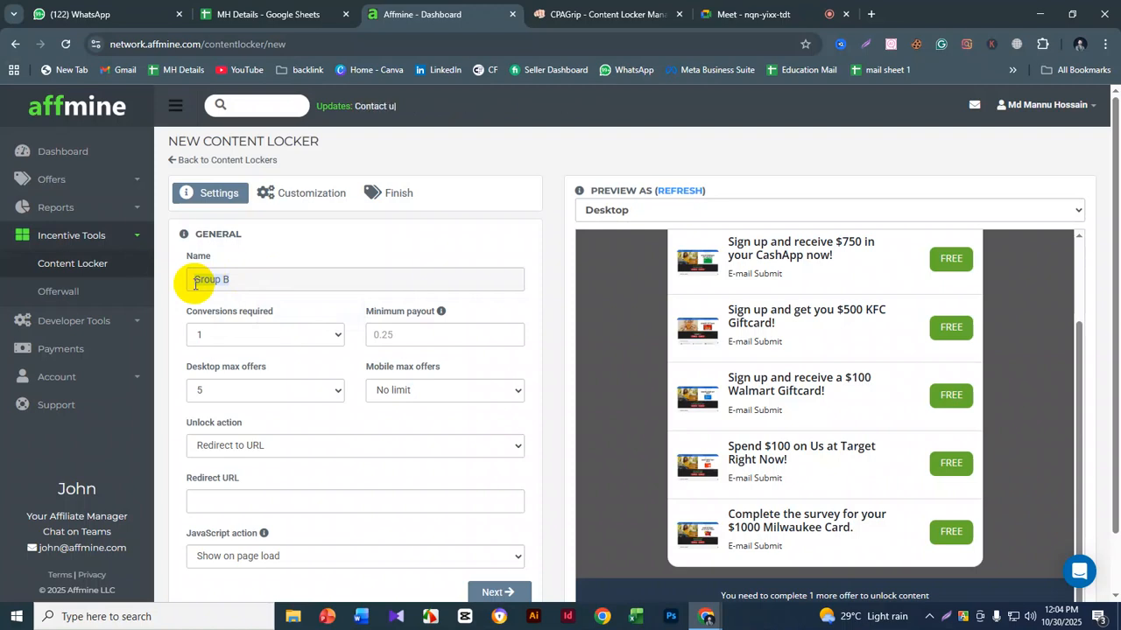
- Review the locker's remaining general settings and the offers in its desktop preview
scroll(262, 269, "down", 1)
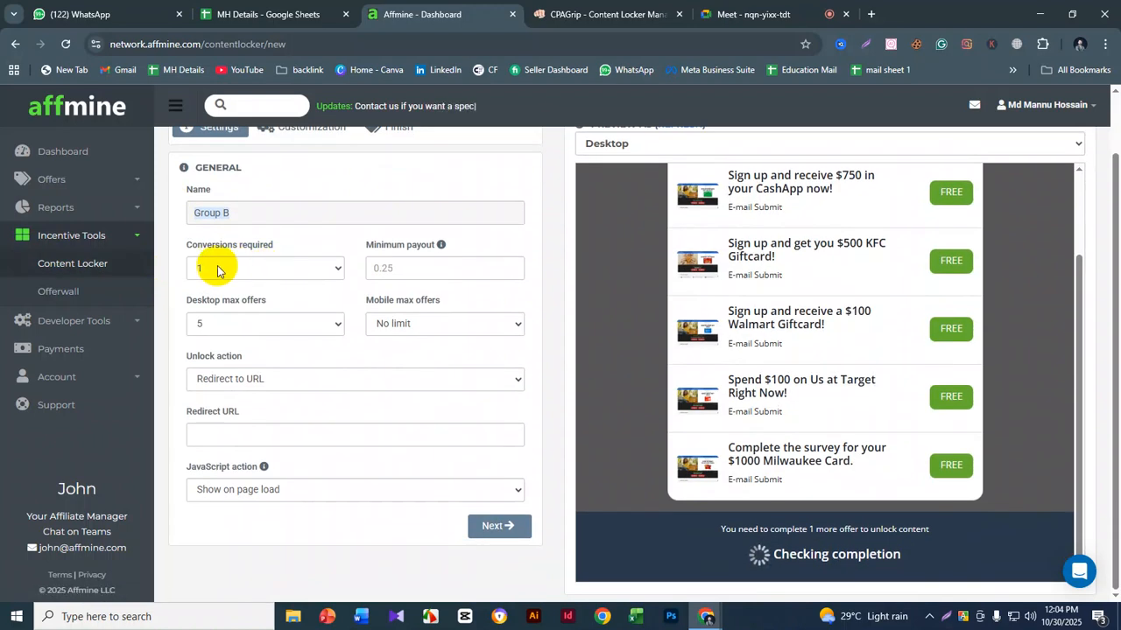
scroll(389, 308, "up", 1)
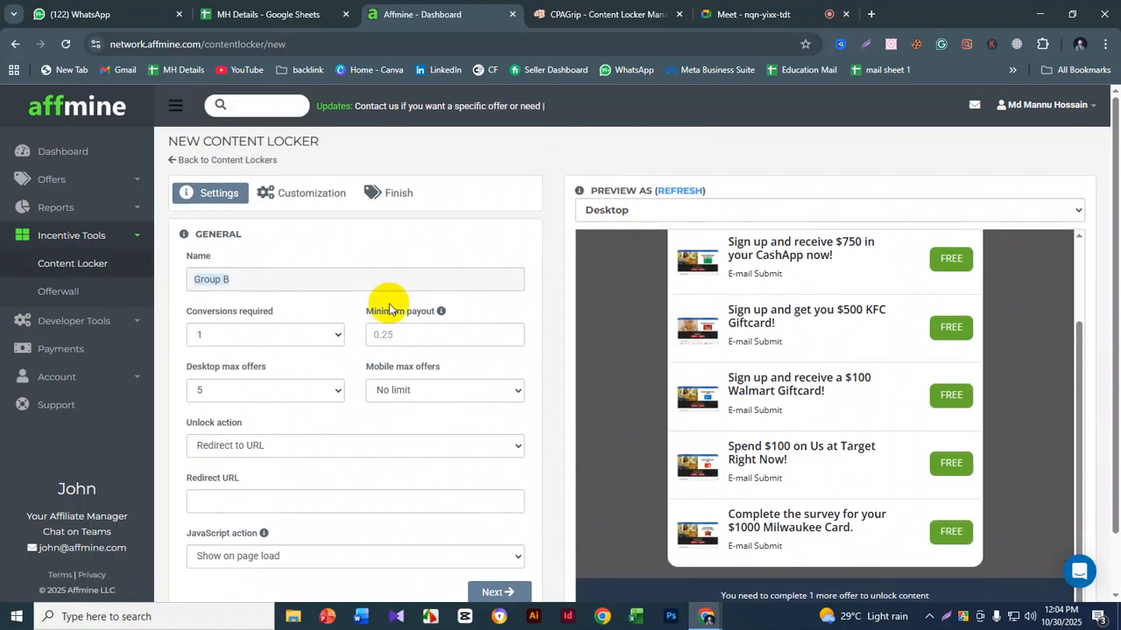
scroll(1000, 333, "up", 2)
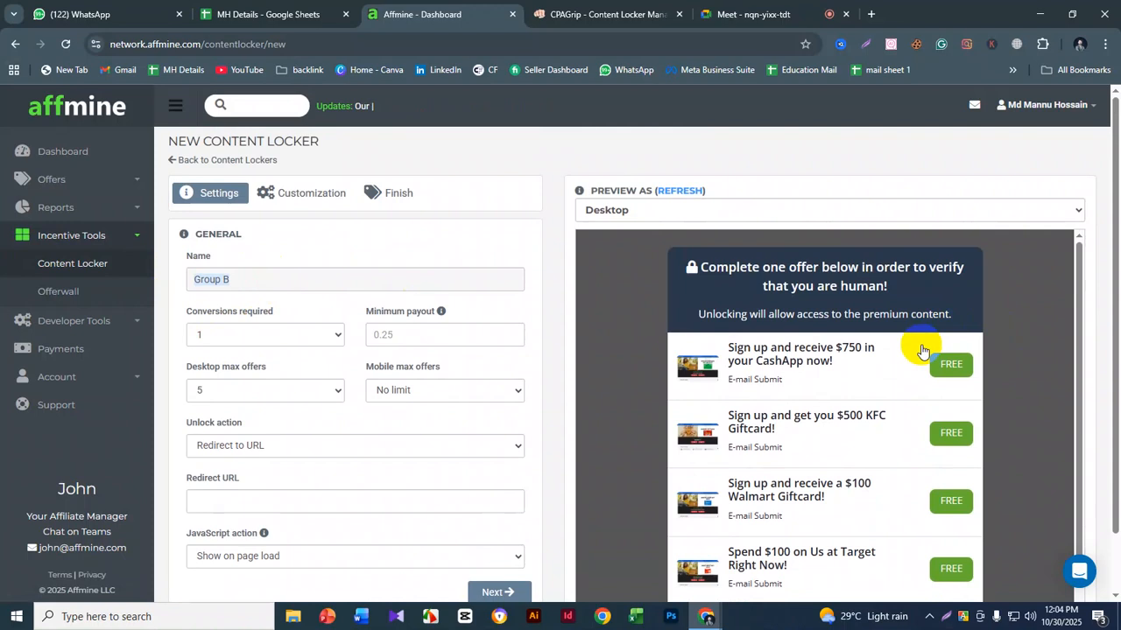
scroll(814, 355, "down", 1)
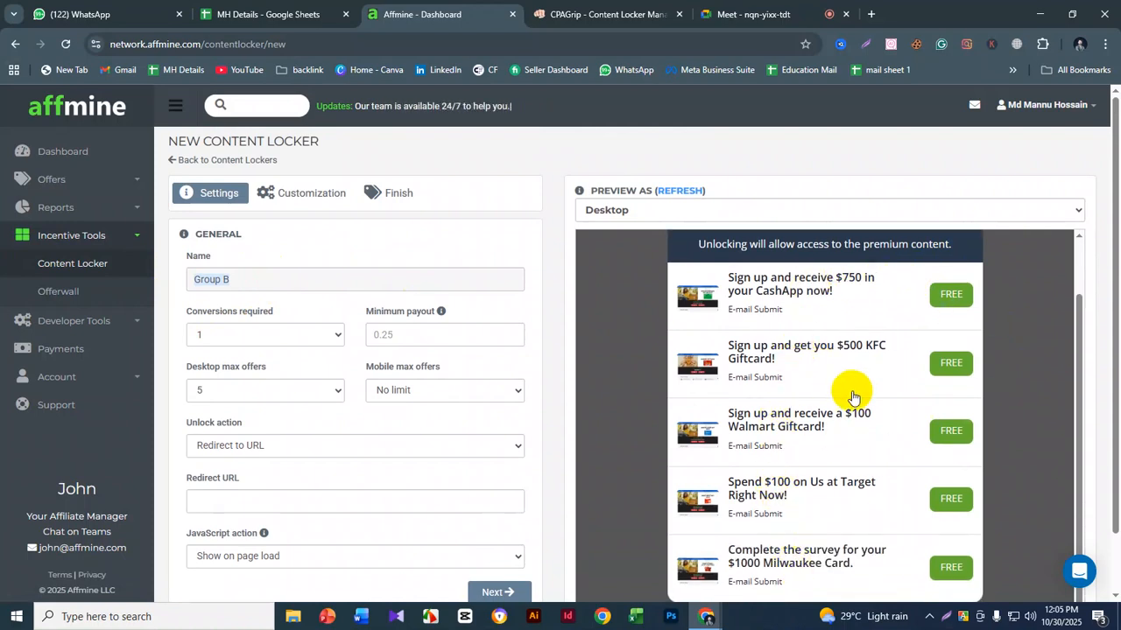
scroll(320, 351, "down", 1)
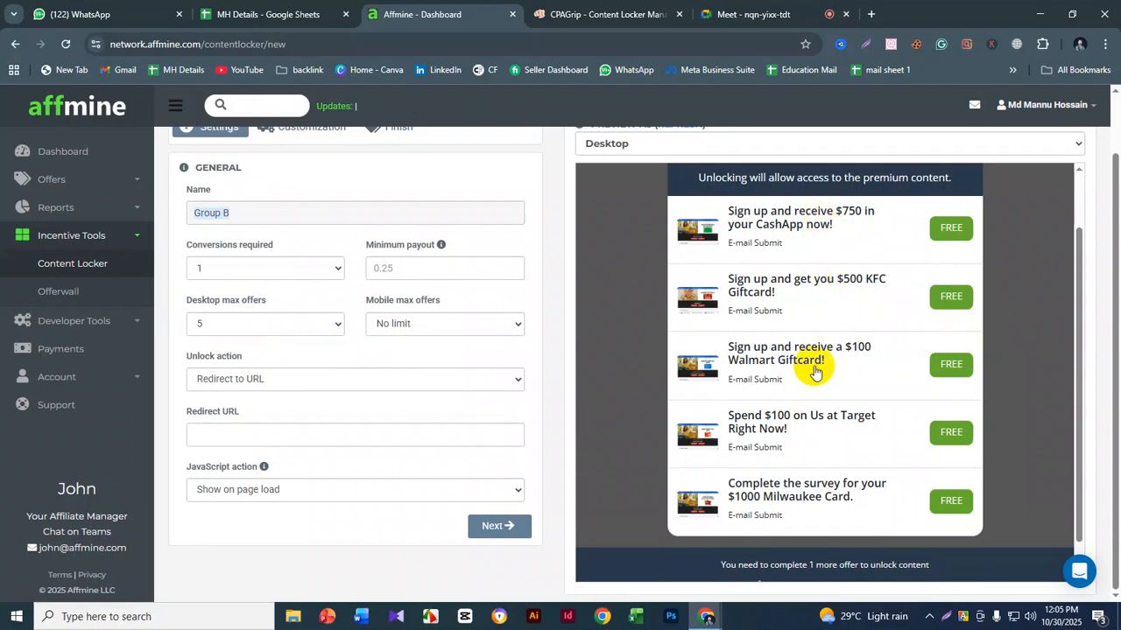
scroll(814, 385, "up", 1)
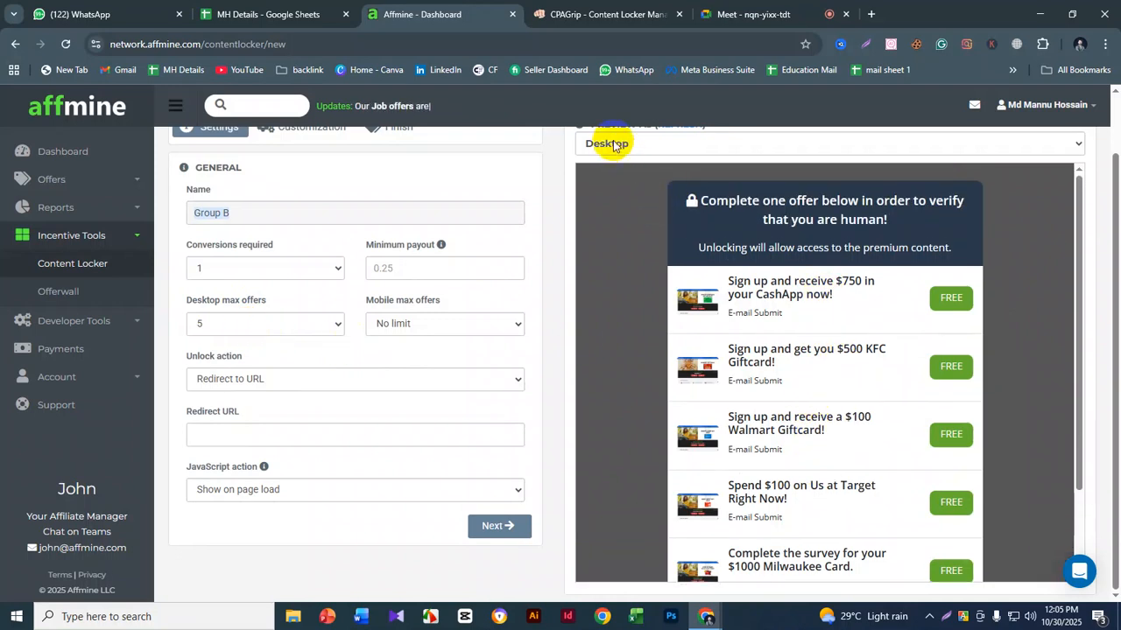
scroll(613, 149, "up", 1)
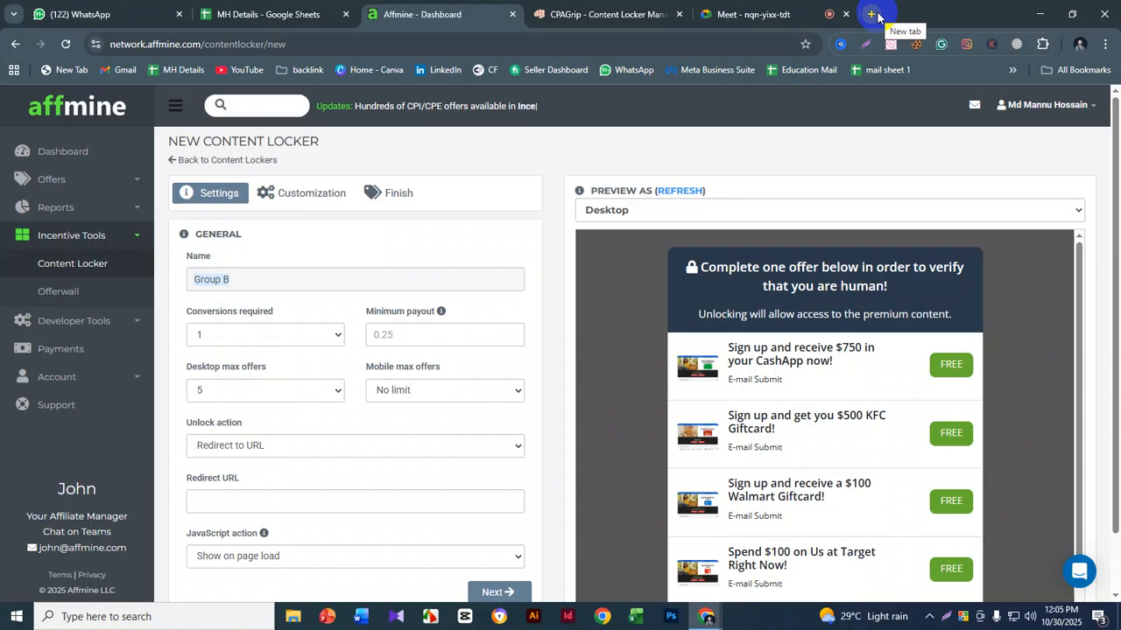
- Set the desktop max offers to 1 and refresh the desktop preview
scroll(816, 282, "down", 1)
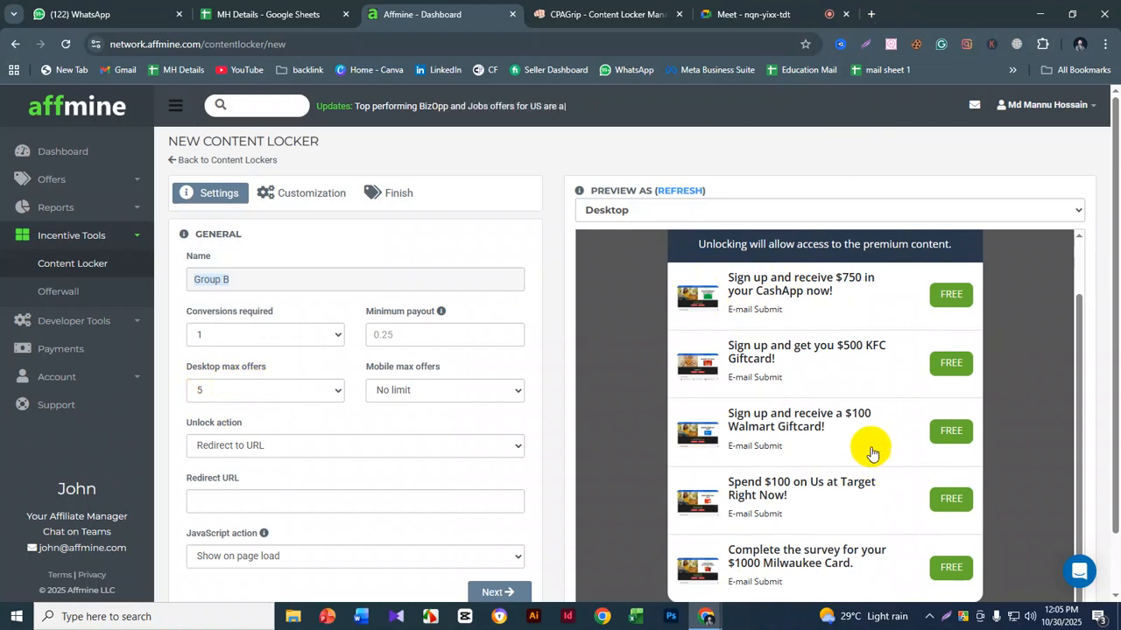
left_click(238, 399)
left_click(228, 411)
left_click(681, 190)
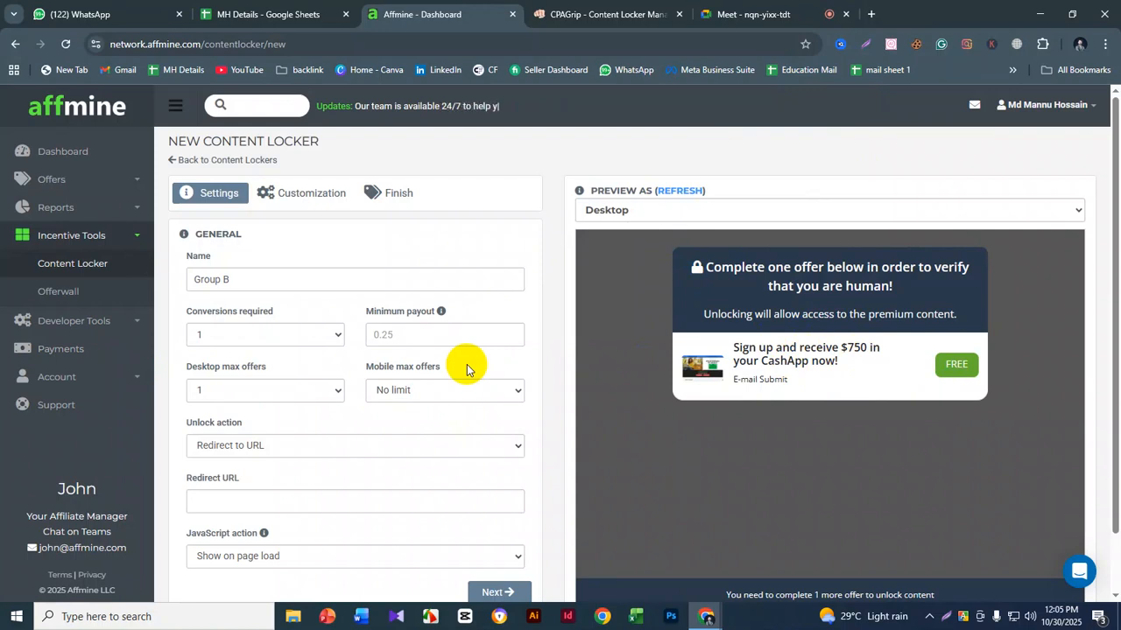
- Set the desktop max offers back to 5, refresh the preview and look through its offers
left_click(214, 391)
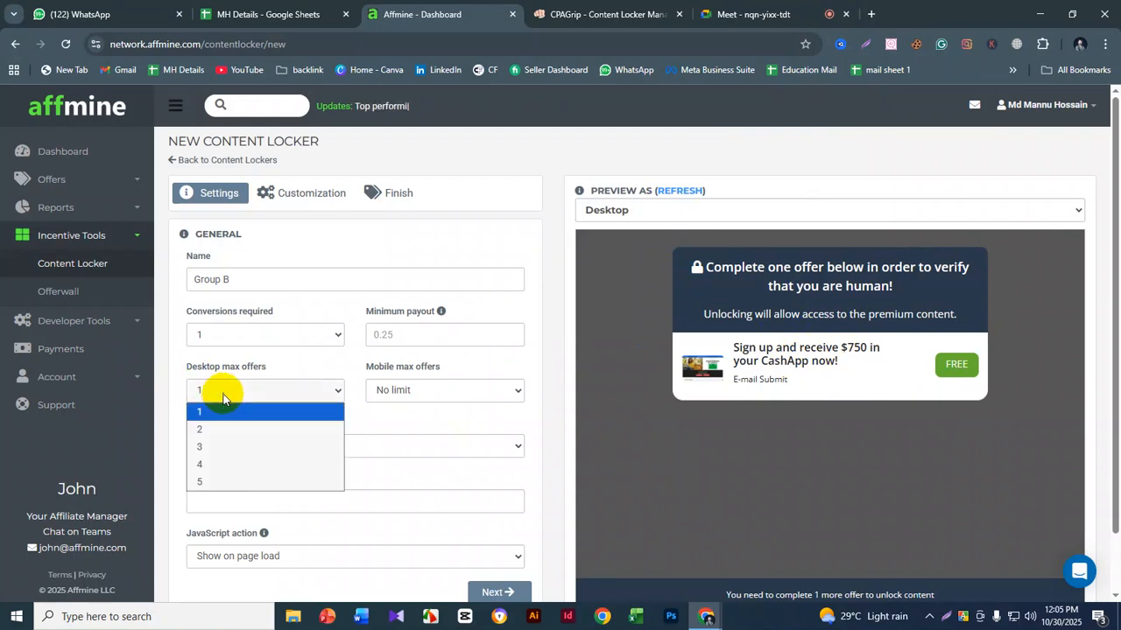
left_click(217, 482)
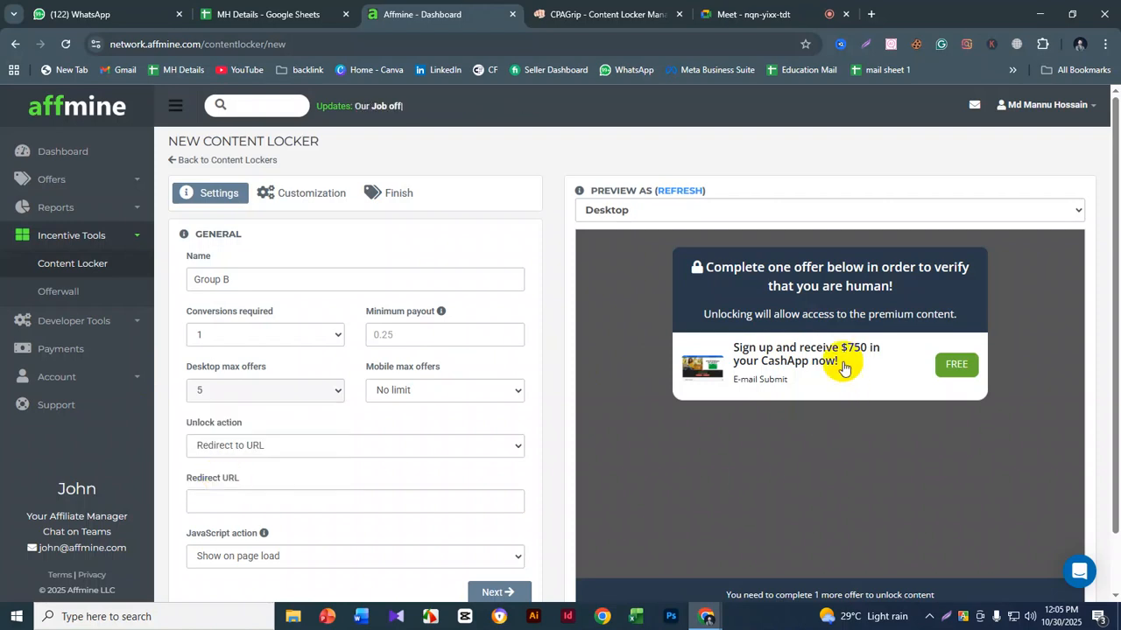
left_click(669, 191)
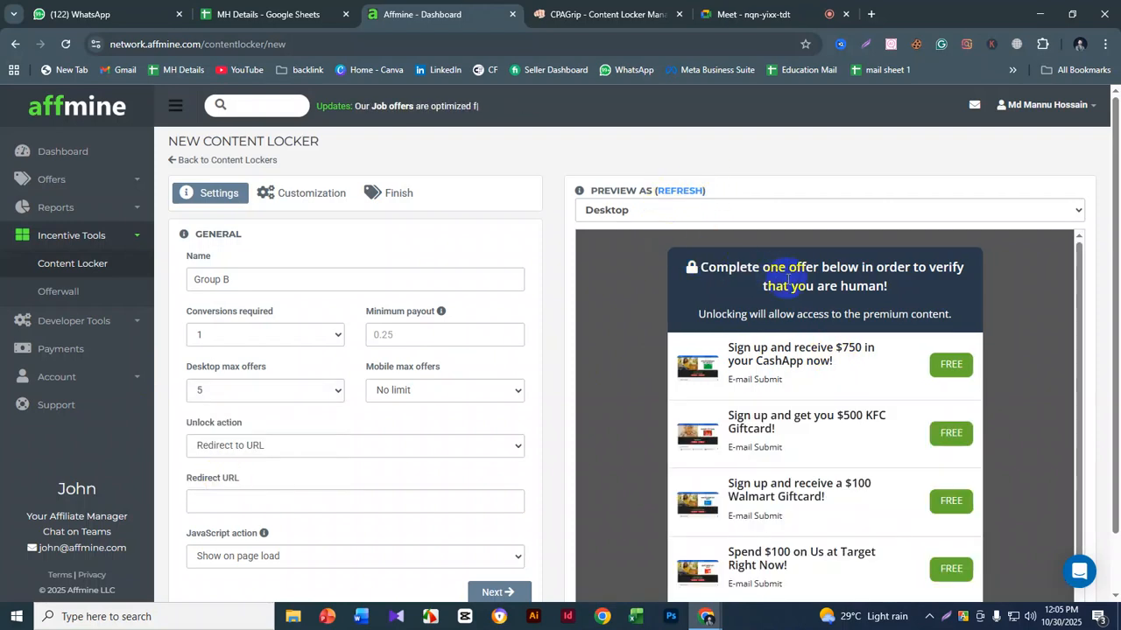
scroll(833, 302, "down", 1)
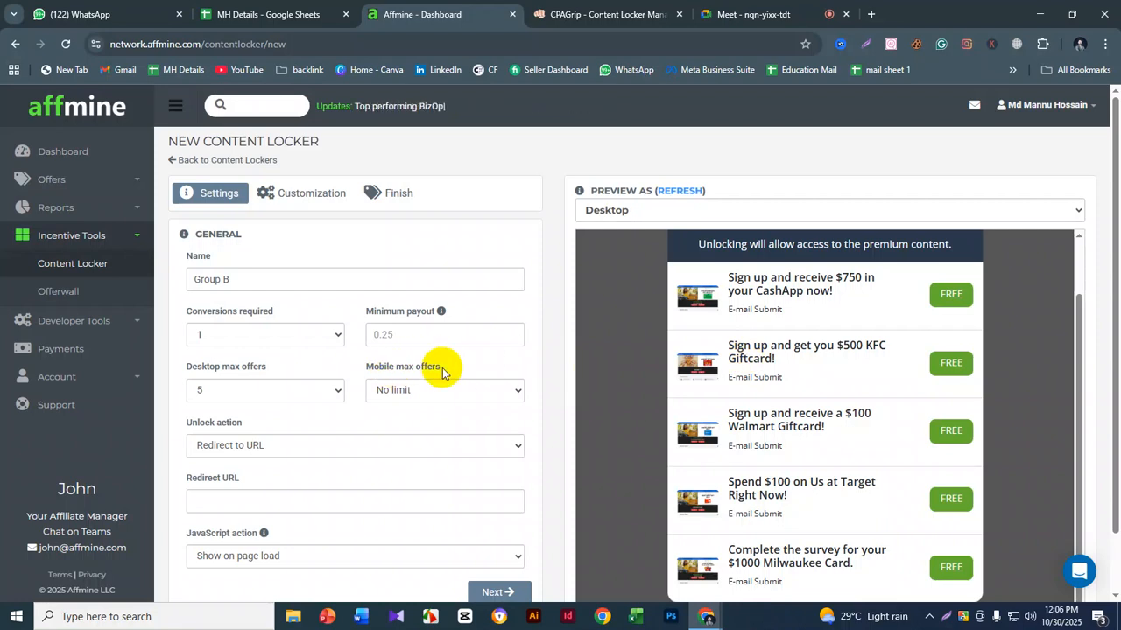
- Set the mobile max offers to 1 and switch the locker preview to Mobile
left_click(390, 396)
left_click(381, 429)
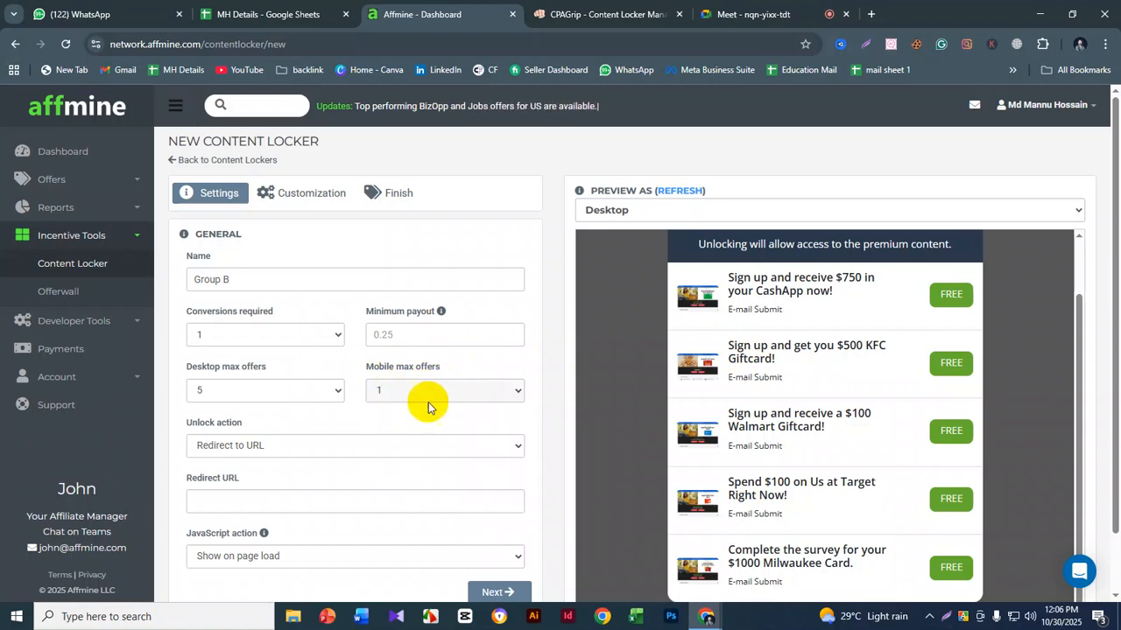
left_click(647, 213)
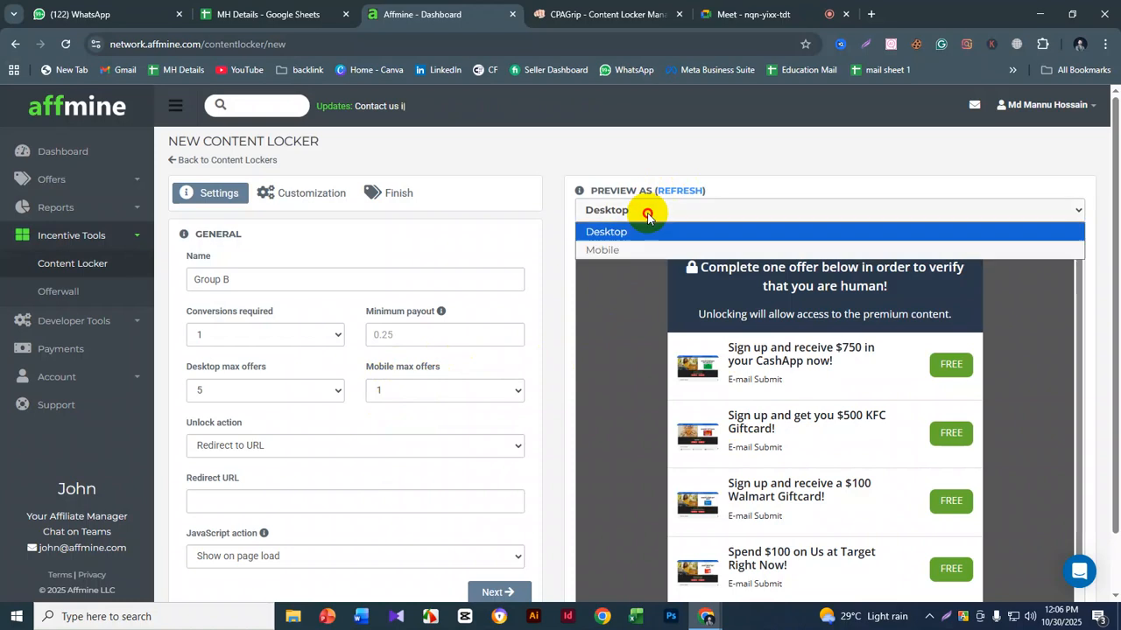
left_click(615, 250)
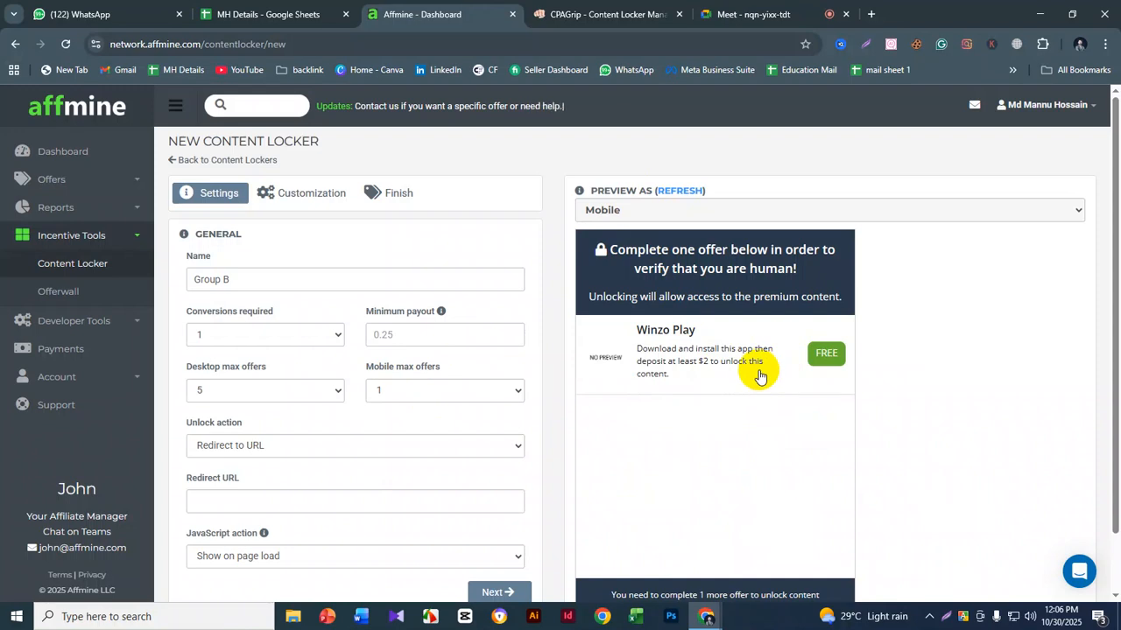
- Set the mobile max offers back to No limit, refresh the mobile preview and look through its offers
left_click(439, 390)
left_click(430, 412)
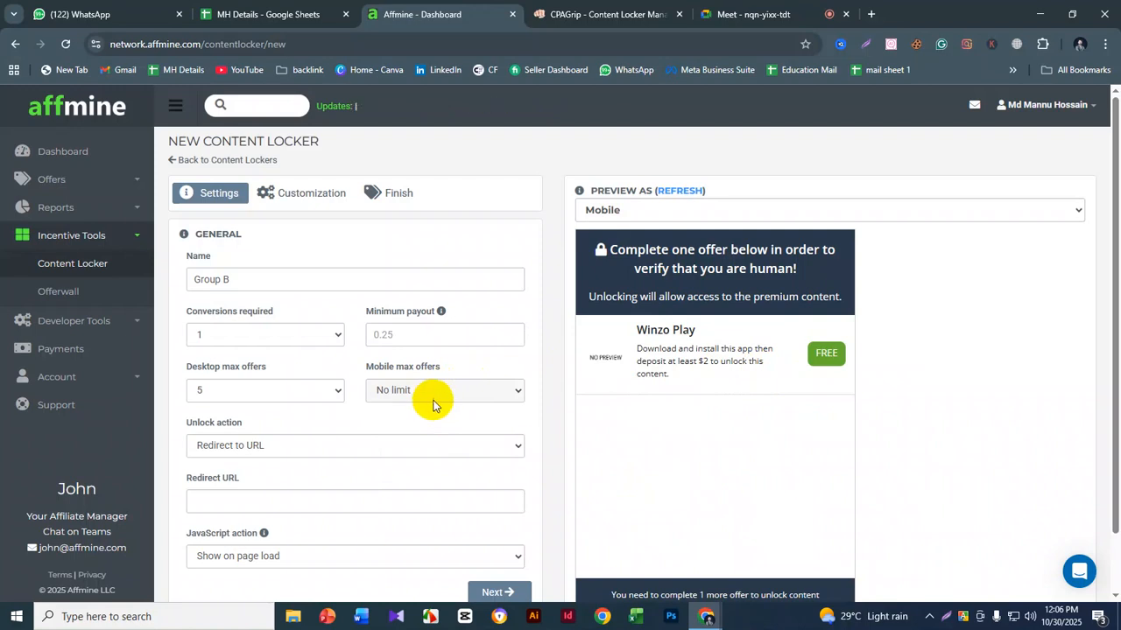
left_click(682, 193)
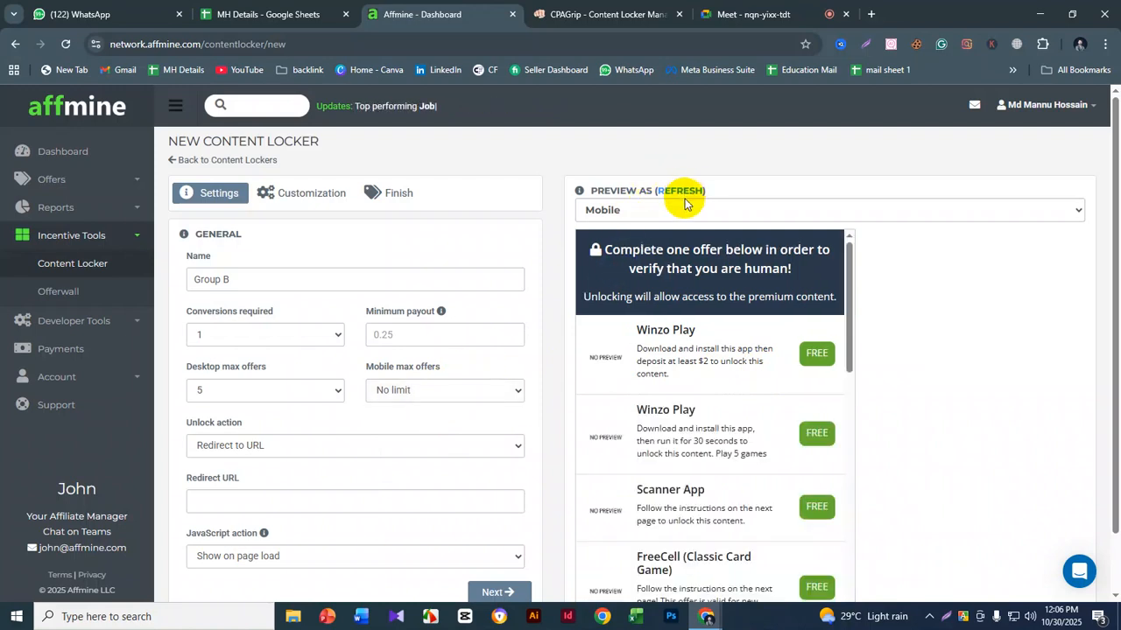
scroll(750, 295, "down", 4)
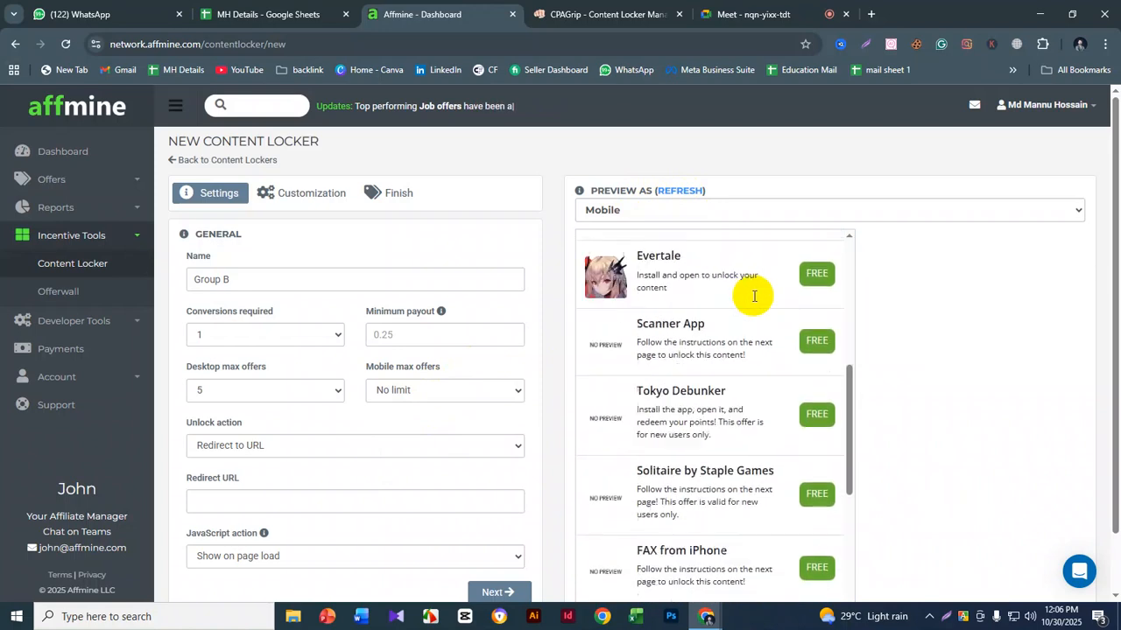
scroll(754, 296, "down", 5)
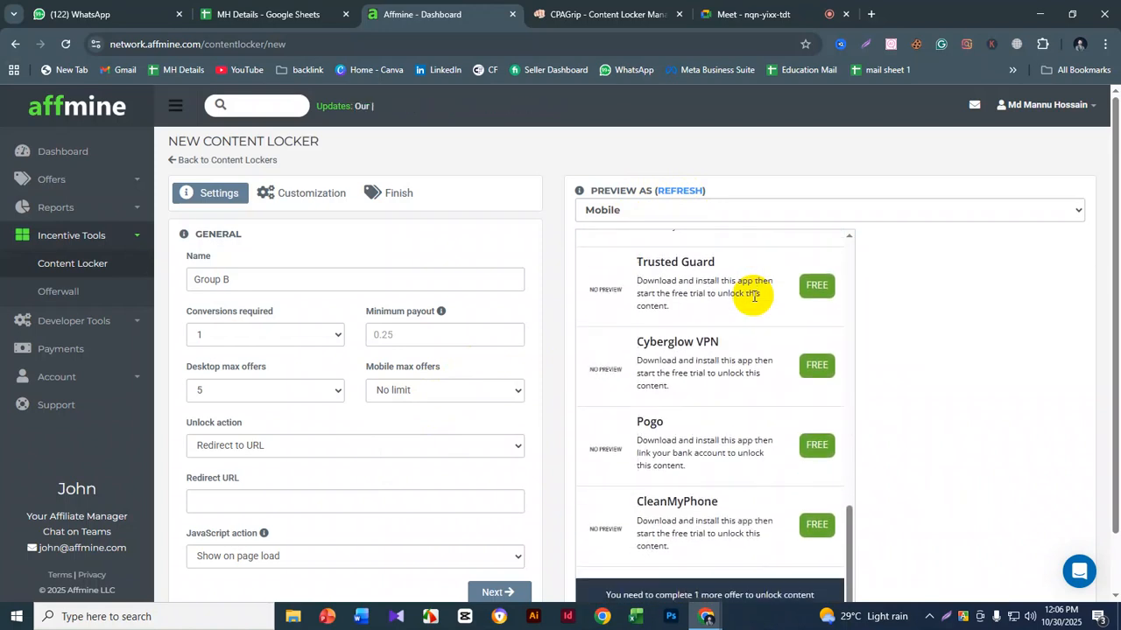
scroll(754, 296, "up", 6)
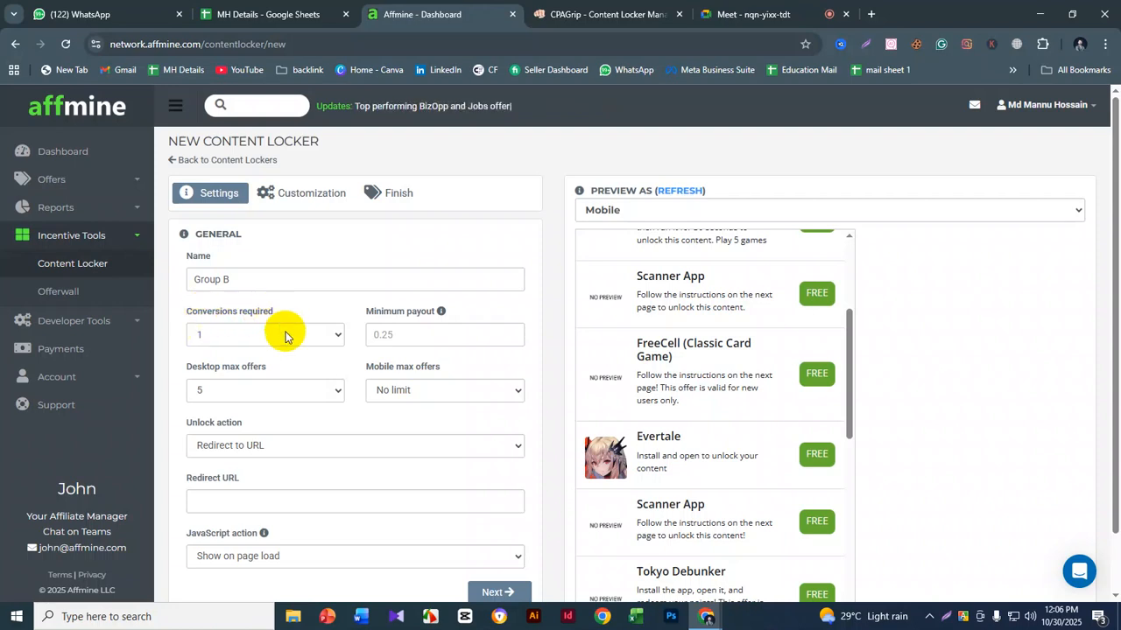
scroll(708, 353, "up", 3)
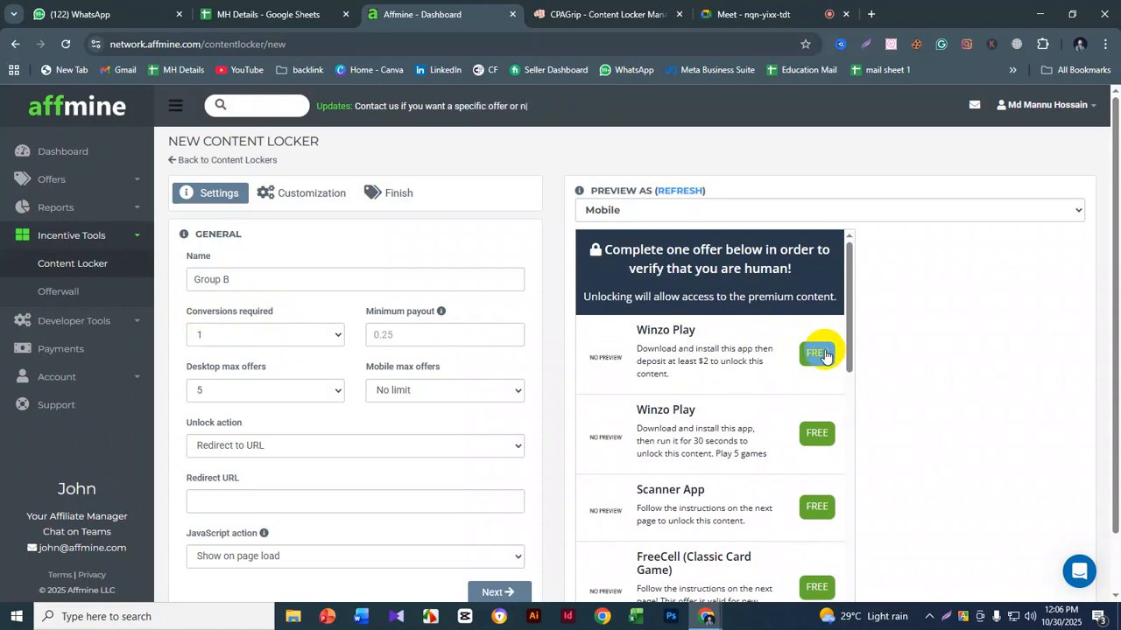
- Review the available options for conversions required and compare them with the mobile preview's offers, without changing the selection
left_click(244, 333)
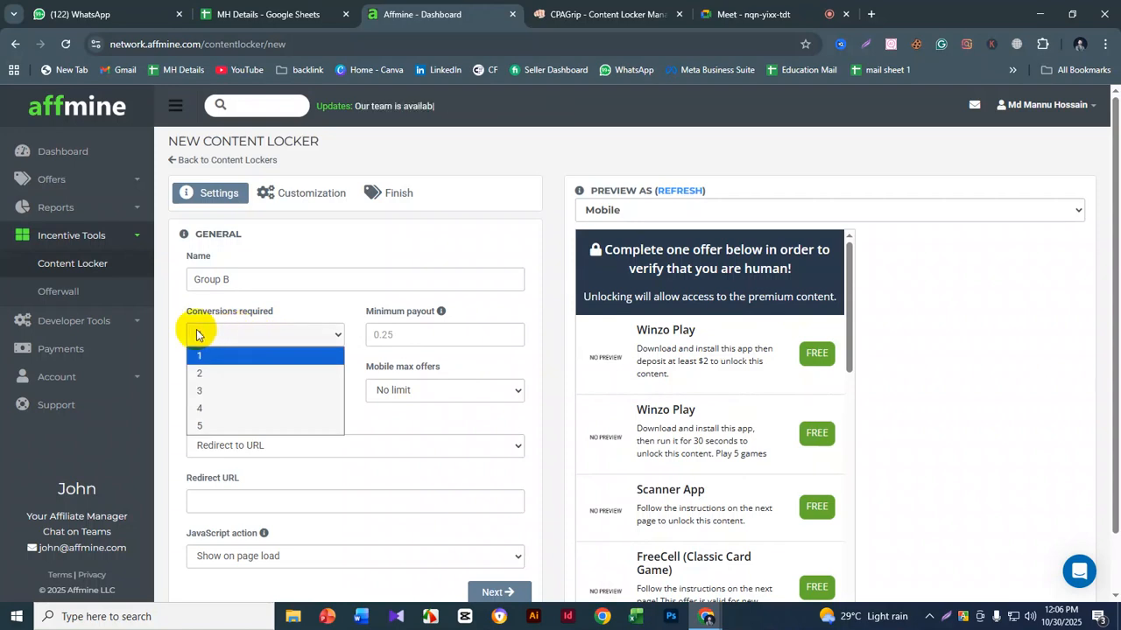
left_click(461, 339)
left_click(383, 335)
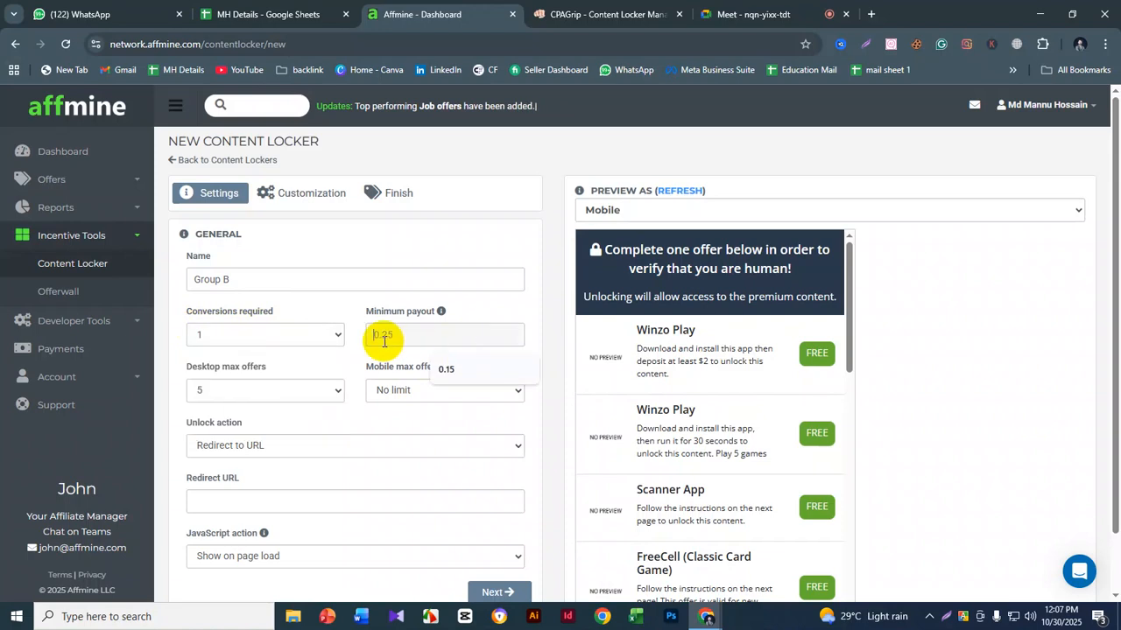
left_click(247, 340)
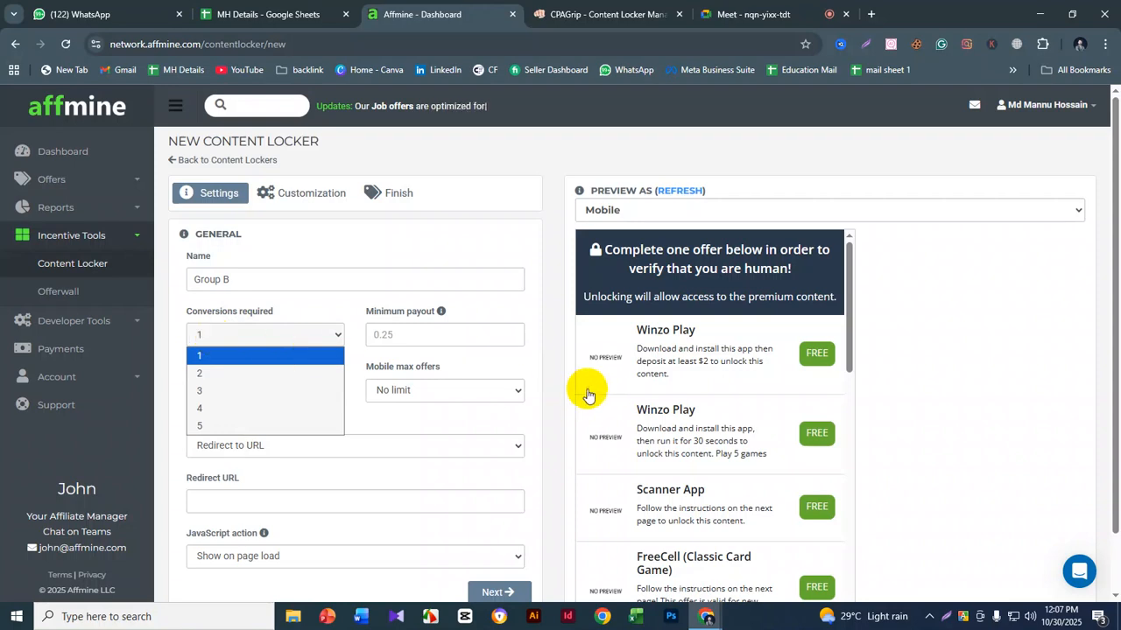
scroll(712, 370, "down", 1)
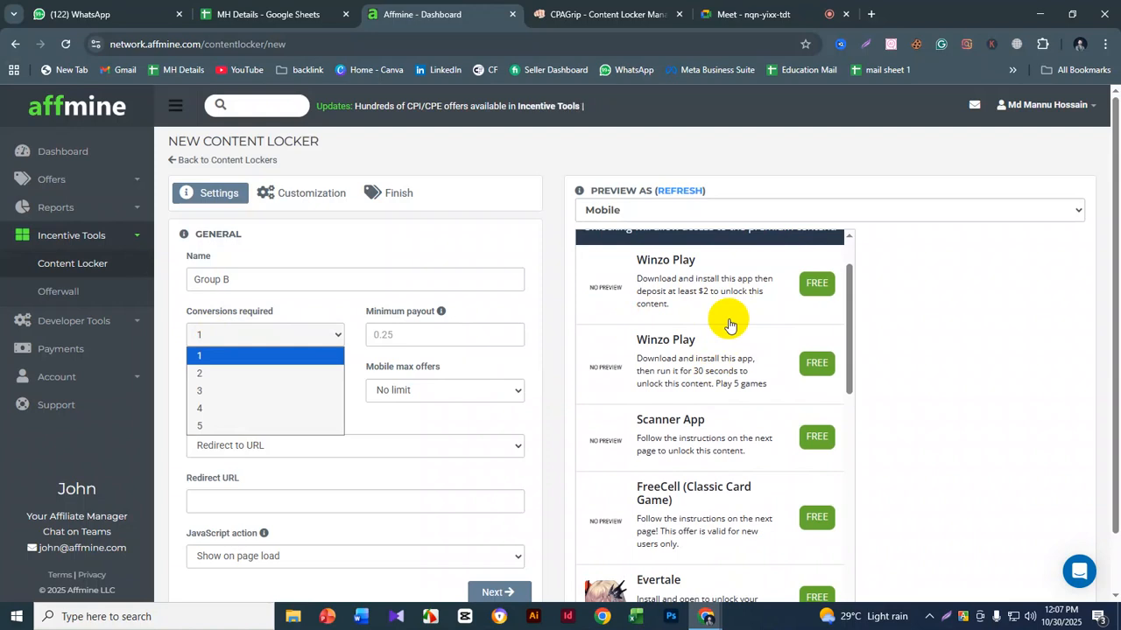
scroll(729, 319, "up", 1)
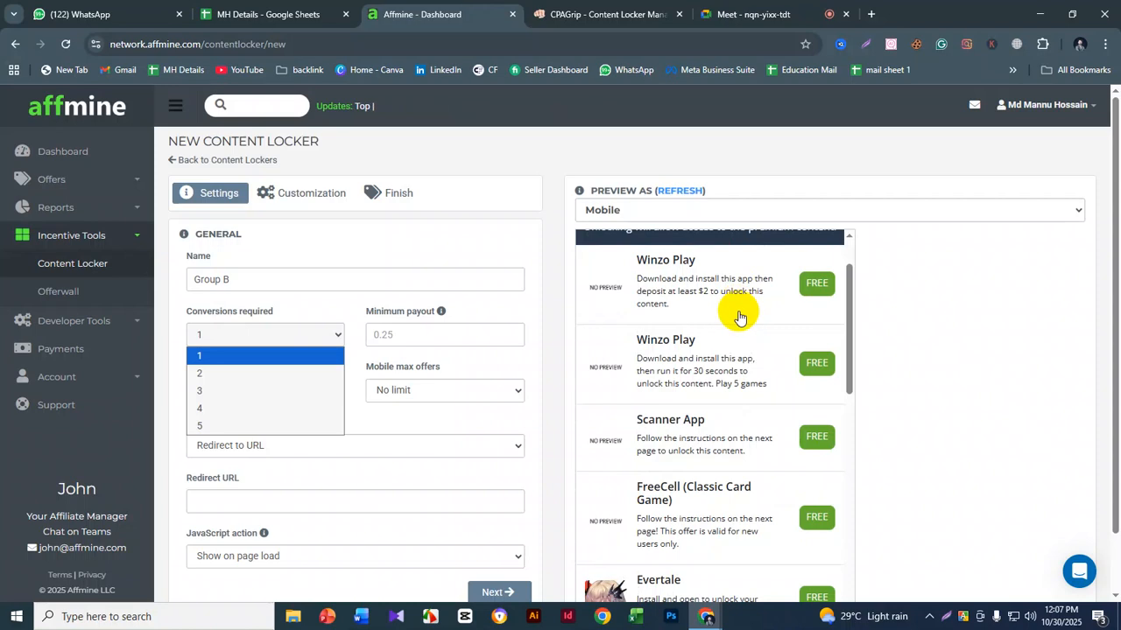
left_click(256, 335)
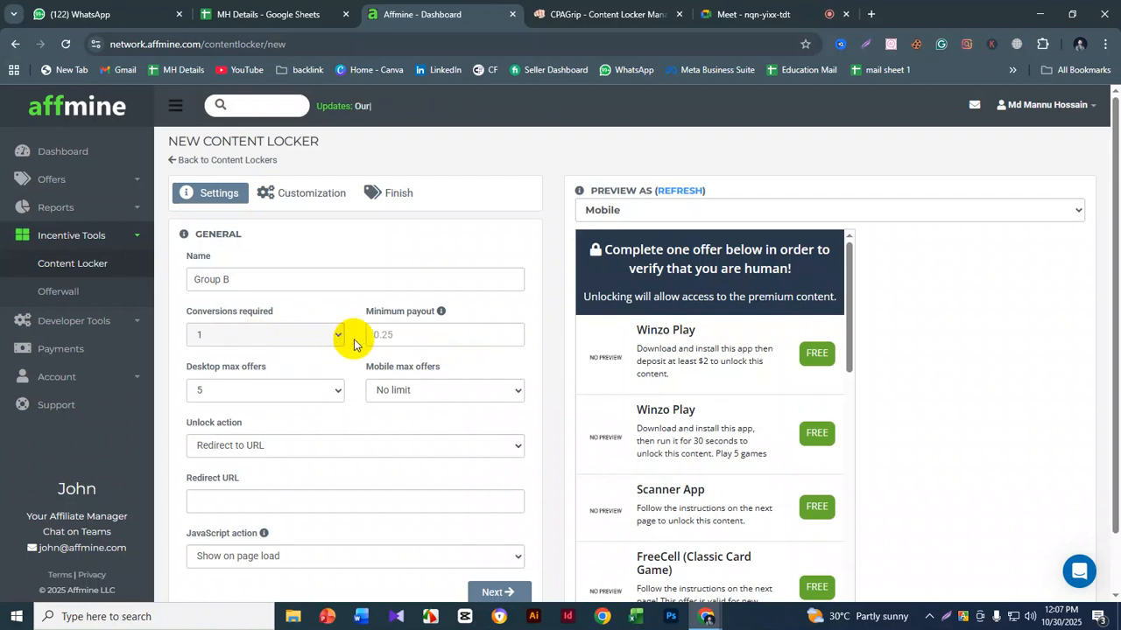
- Set the locker's minimum payout to 0.15
left_click(406, 330)
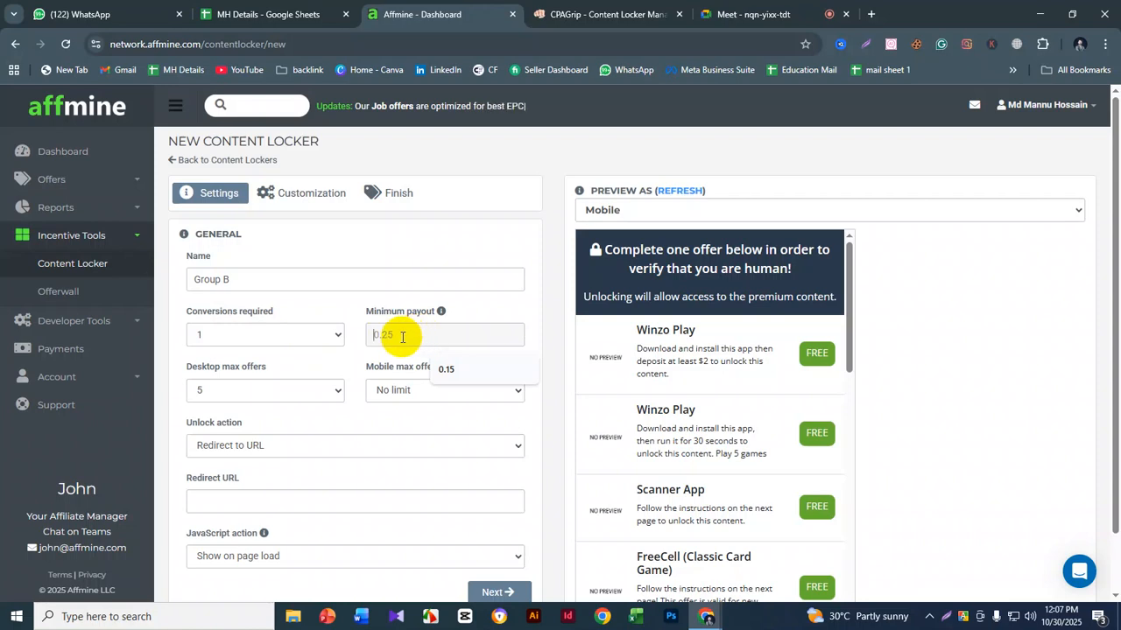
type("15")
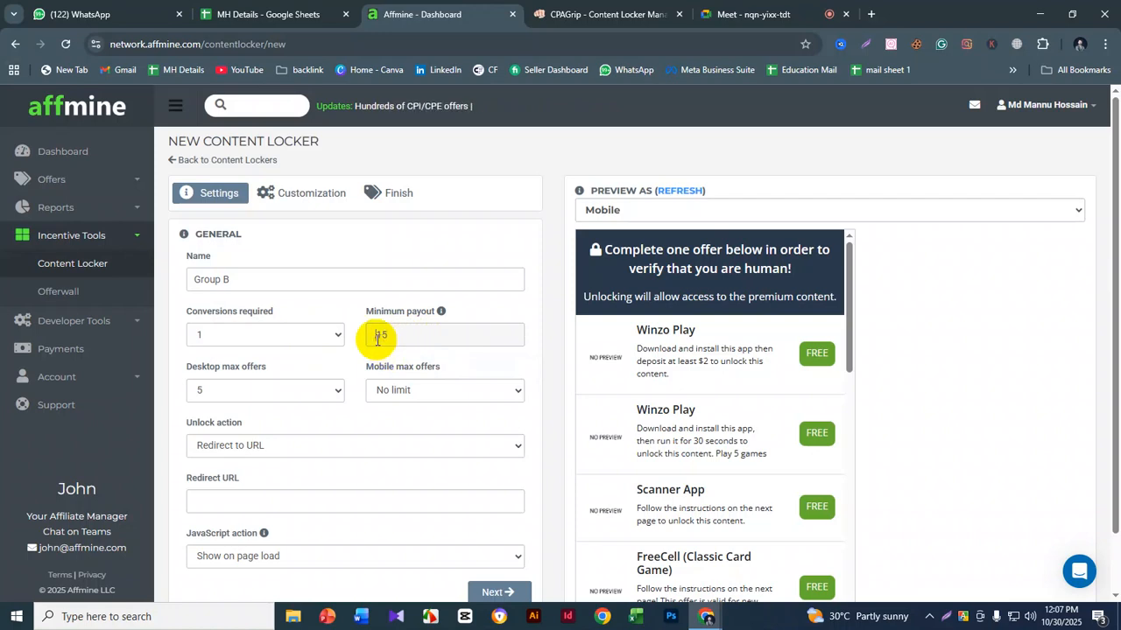
left_click(369, 334)
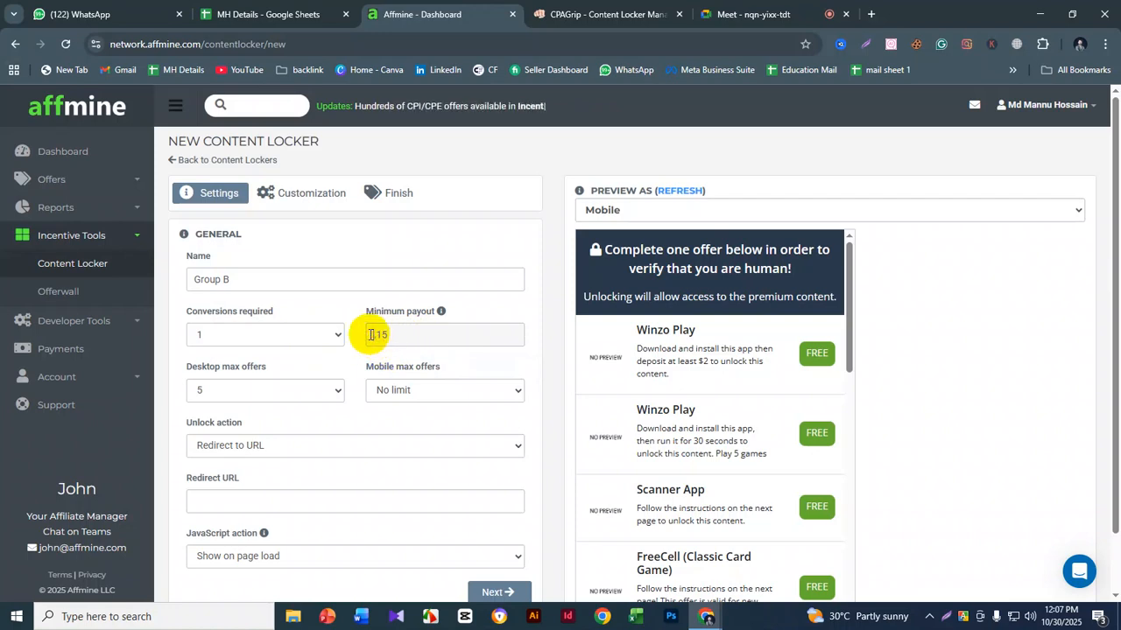
type("0.")
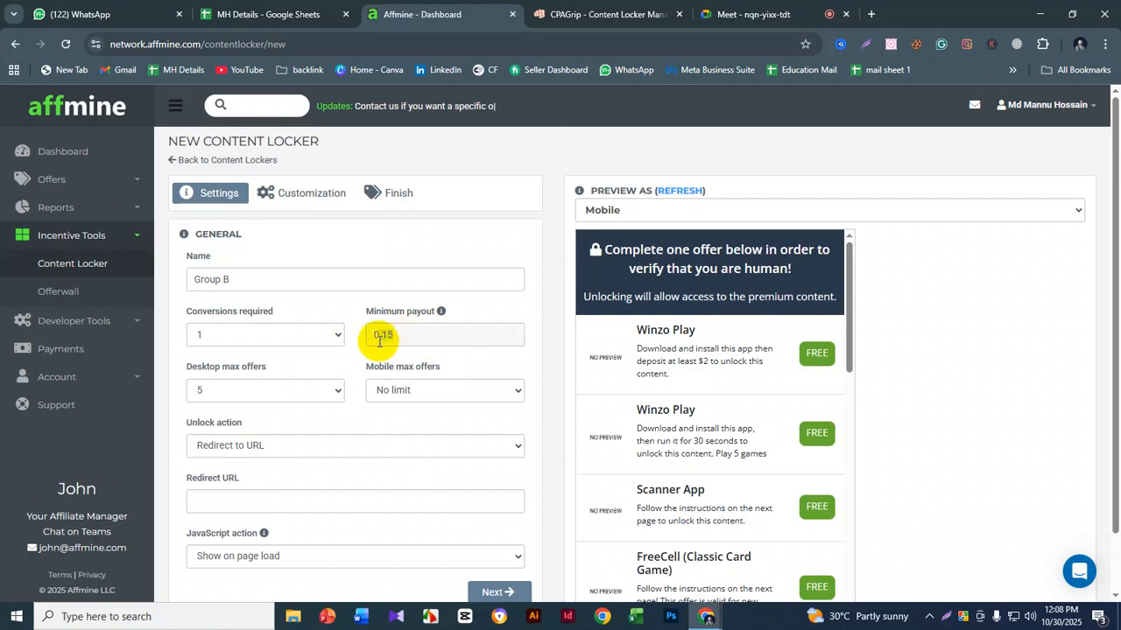
left_click_drag(379, 341, 443, 340)
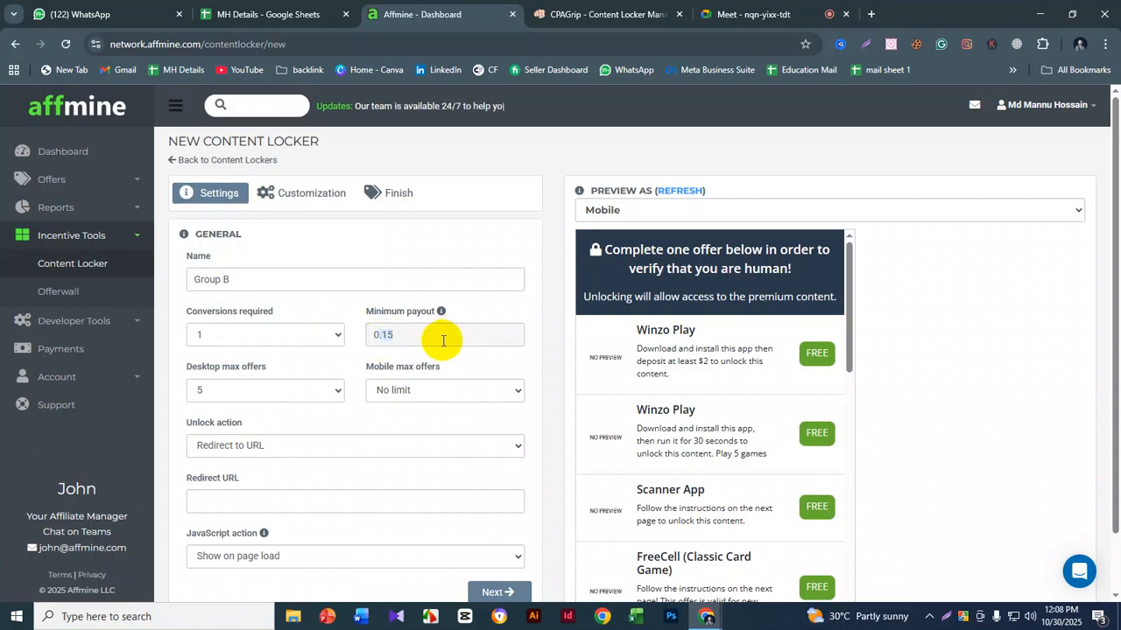
- Set the locker's JavaScript action to "Use onClick() button"
scroll(412, 343, "down", 1)
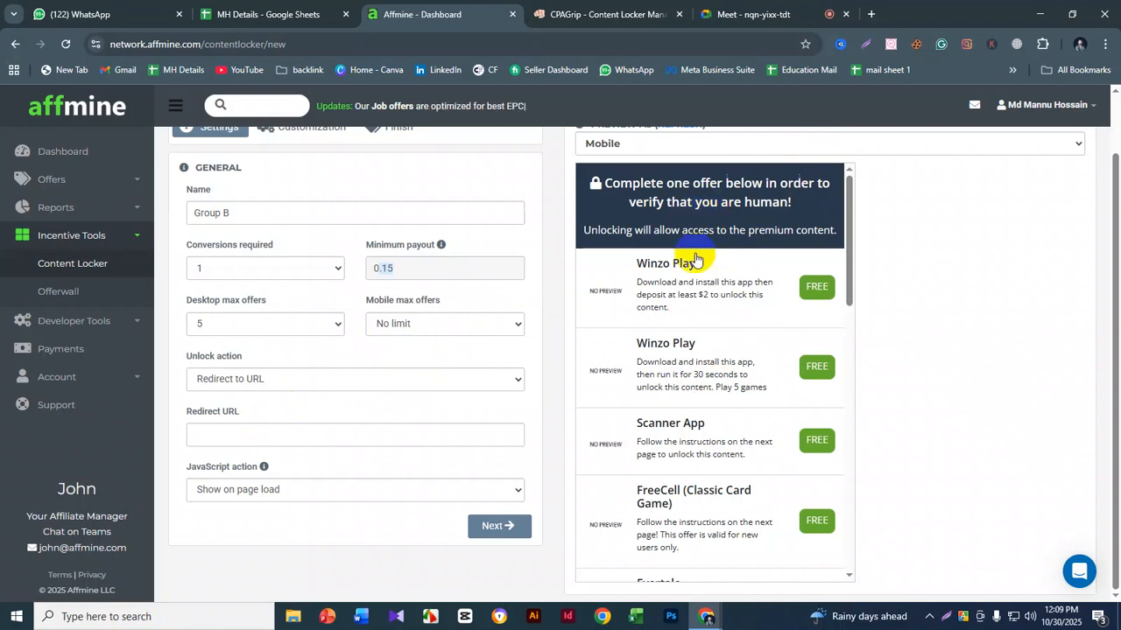
left_click(256, 491)
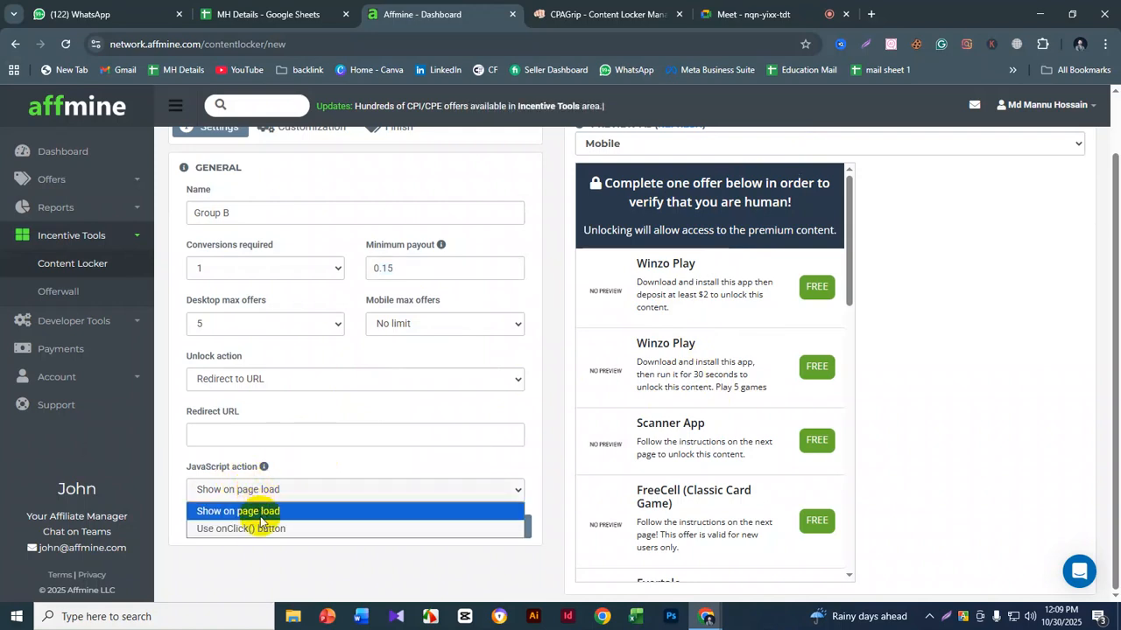
left_click(260, 531)
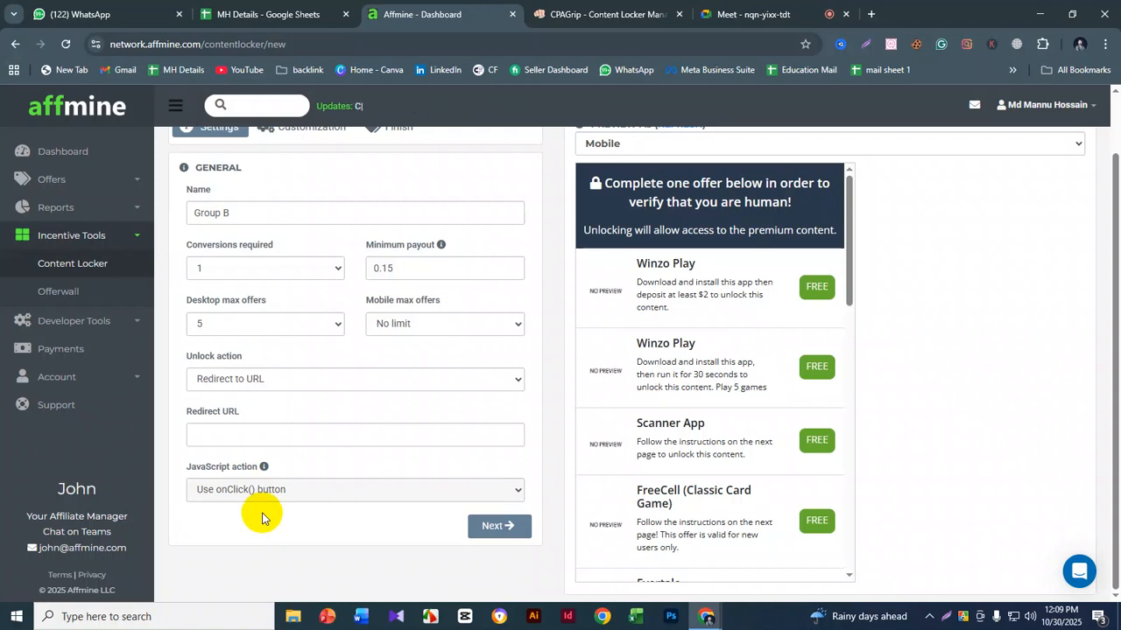
- Recheck the general settings, advance to the Customization section and review its title, description, button text and color options
scroll(263, 513, "up", 1)
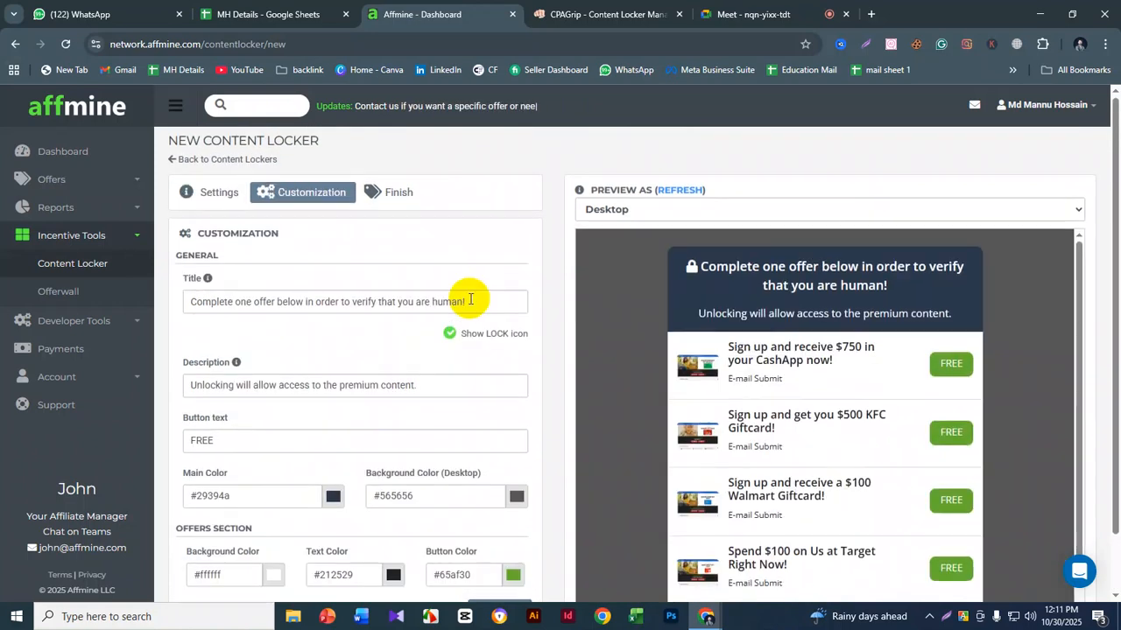
scroll(470, 303, "down", 1)
scroll(437, 293, "up", 1)
left_click(206, 203)
scroll(458, 533, "down", 1)
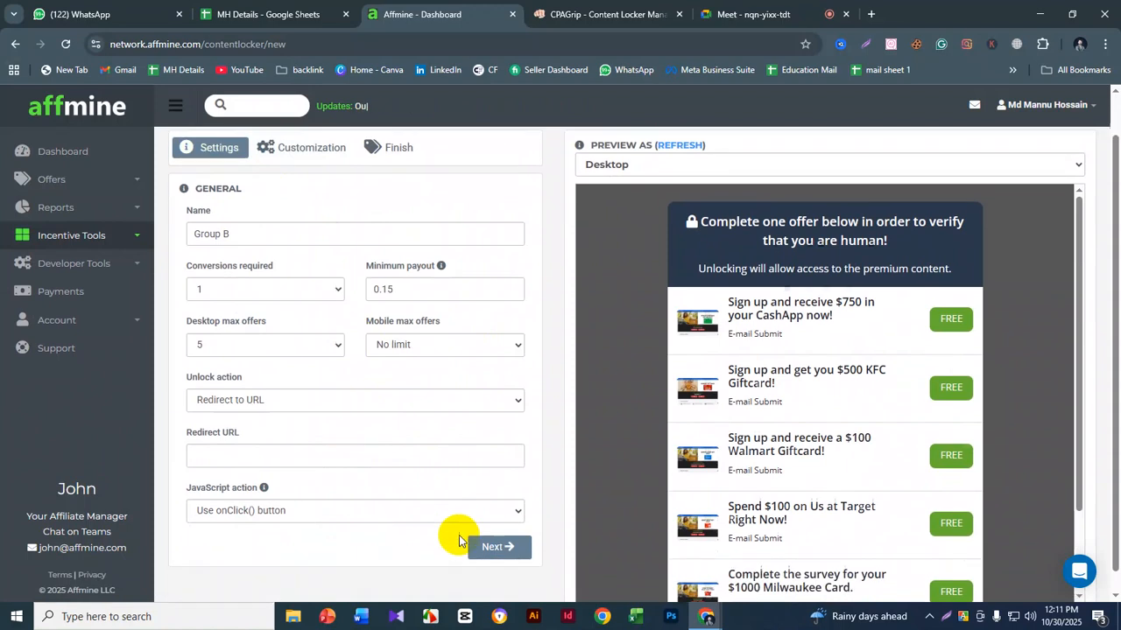
left_click(493, 525)
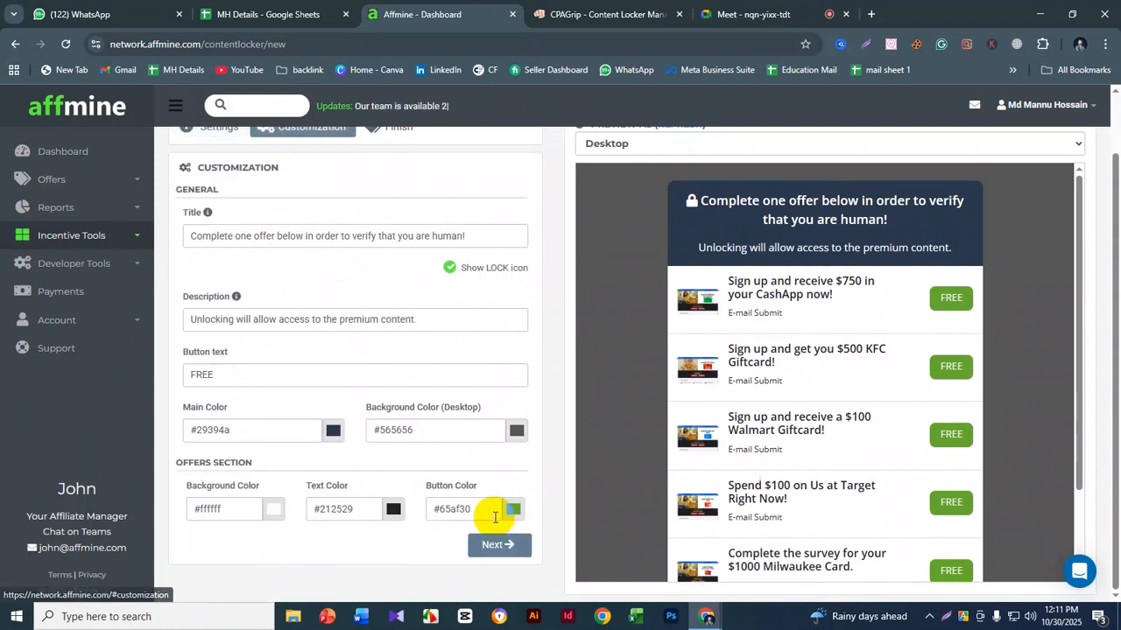
scroll(418, 406, "up", 1)
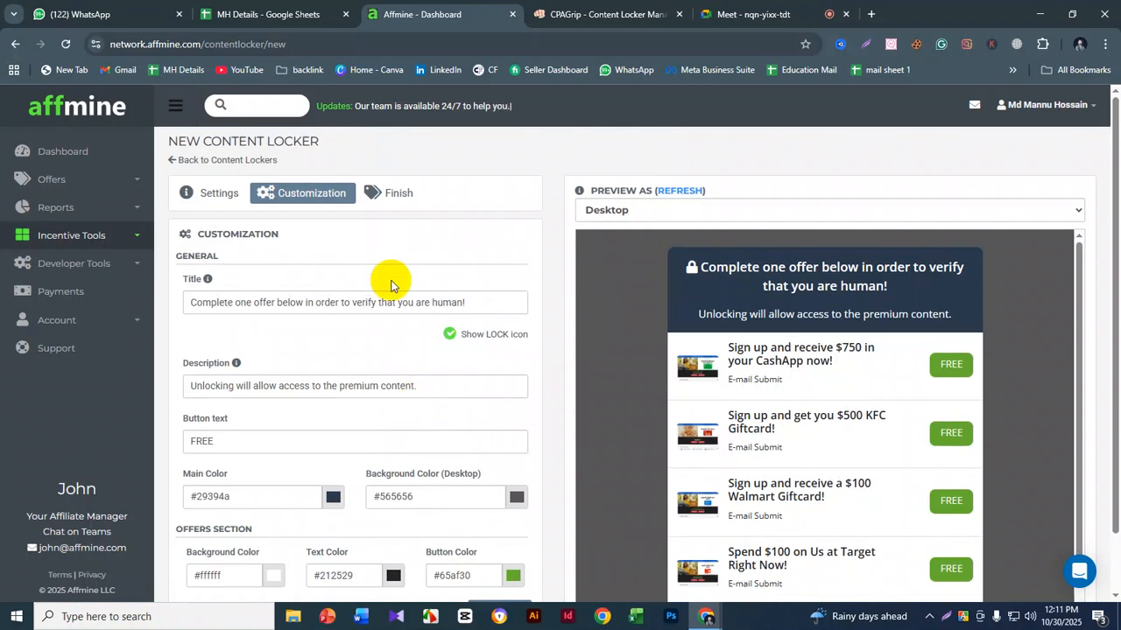
scroll(400, 289, "down", 1)
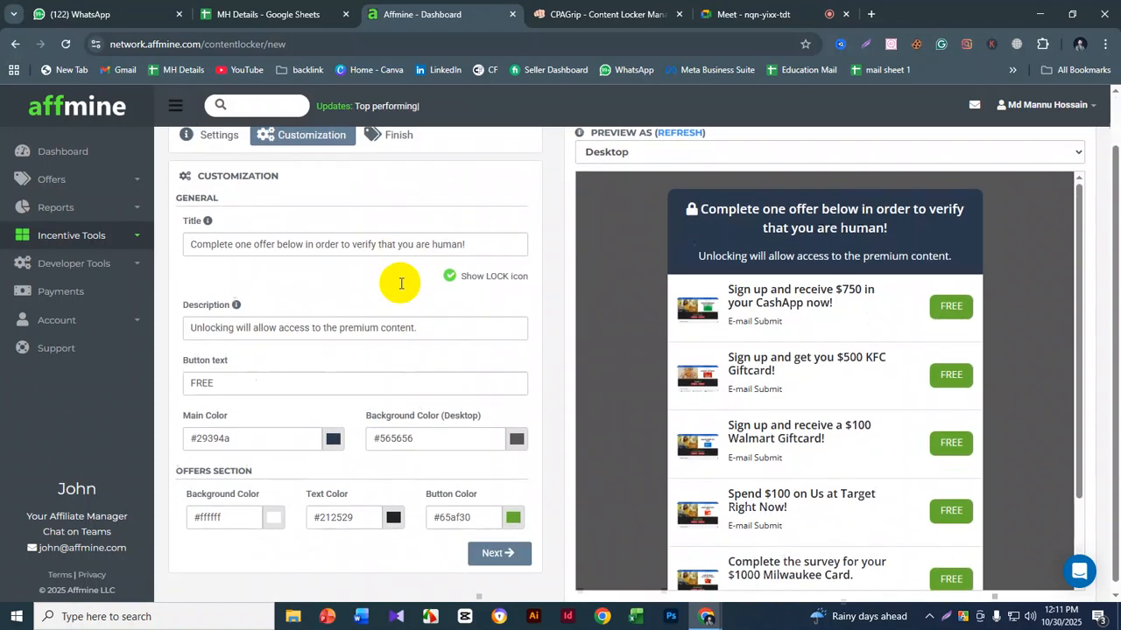
scroll(401, 302, "up", 1)
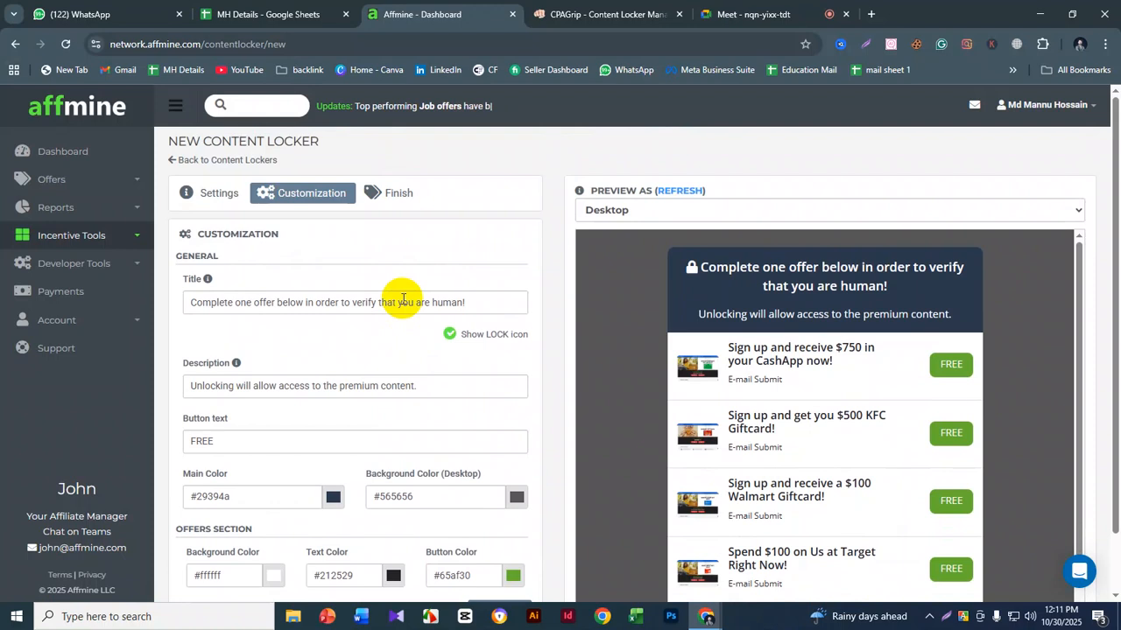
- Compare the locker's title text with the heading shown in the desktop preview, leaving the wording as it is
left_click_drag(508, 301, 319, 306)
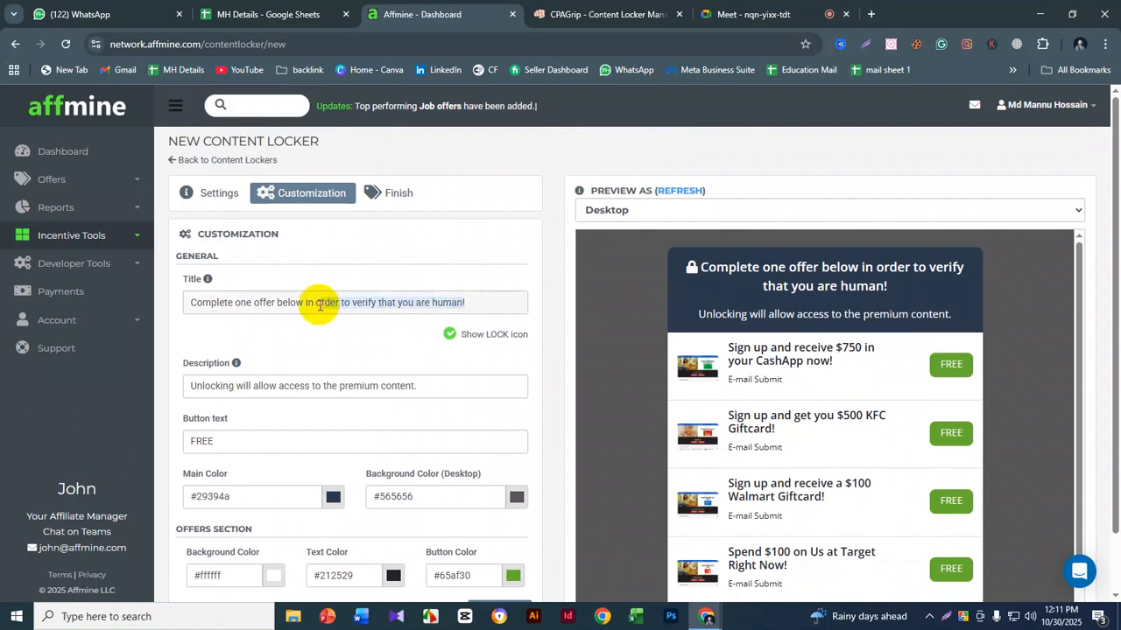
left_click(701, 265)
left_click_drag(700, 264, 938, 298)
left_click_drag(497, 297, 337, 298)
left_click(450, 298)
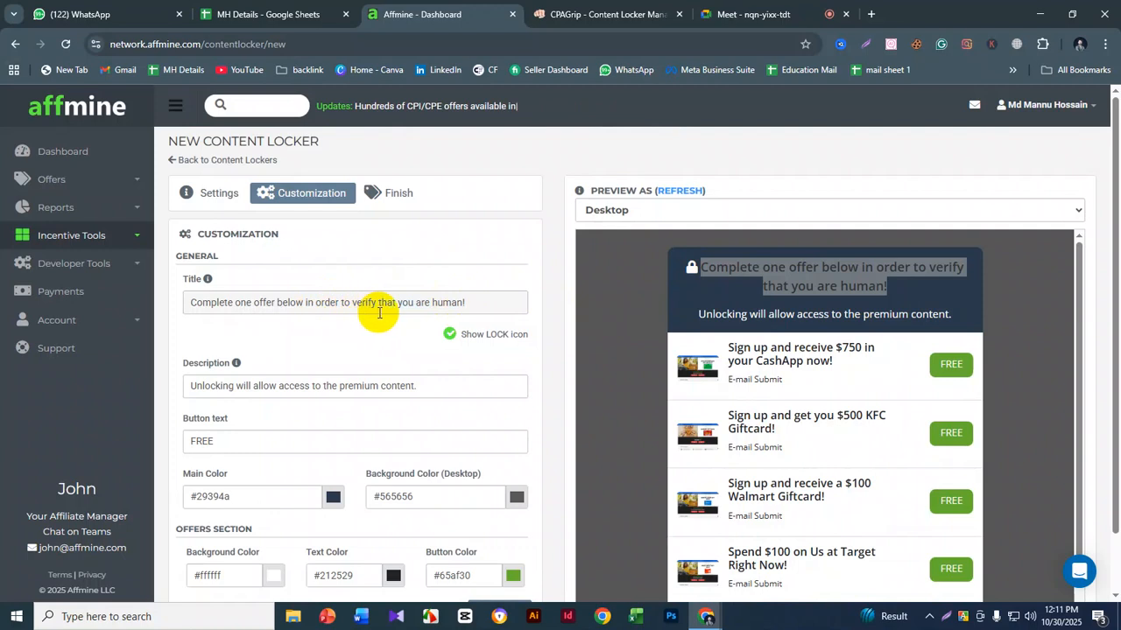
left_click(496, 307)
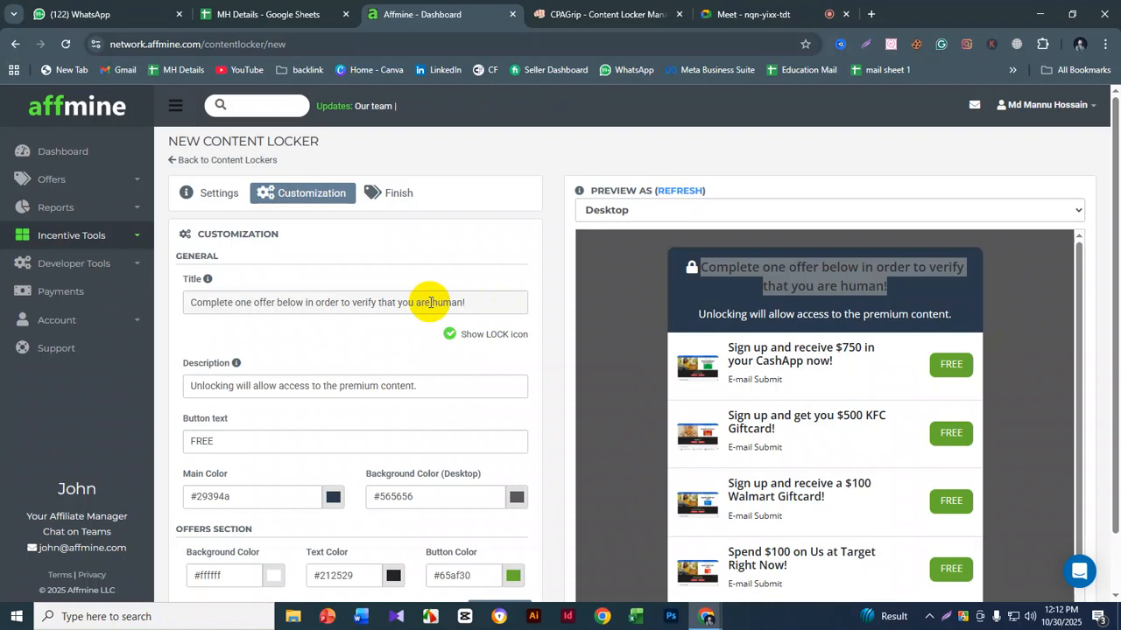
left_click_drag(493, 302, 196, 303)
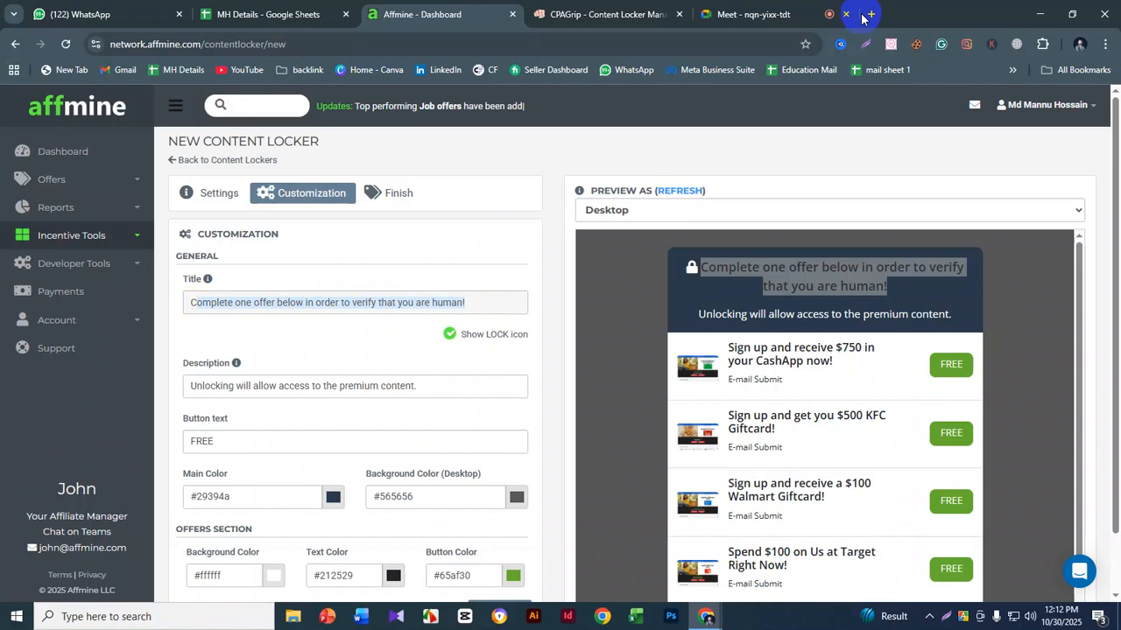
left_click_drag(493, 300, 198, 292)
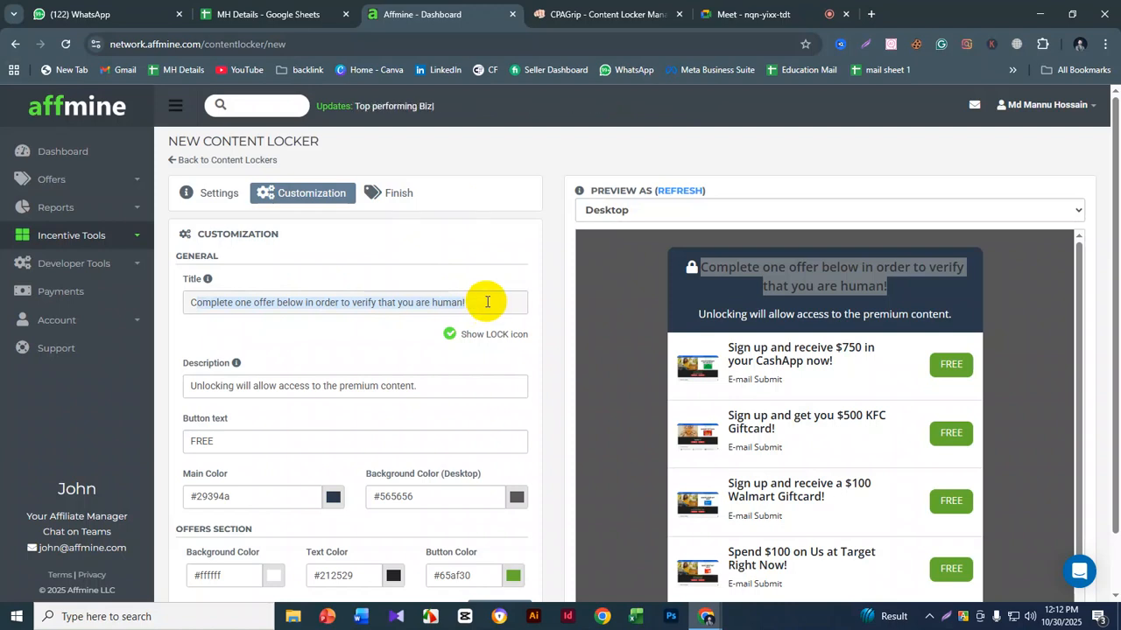
left_click_drag(887, 289, 679, 277)
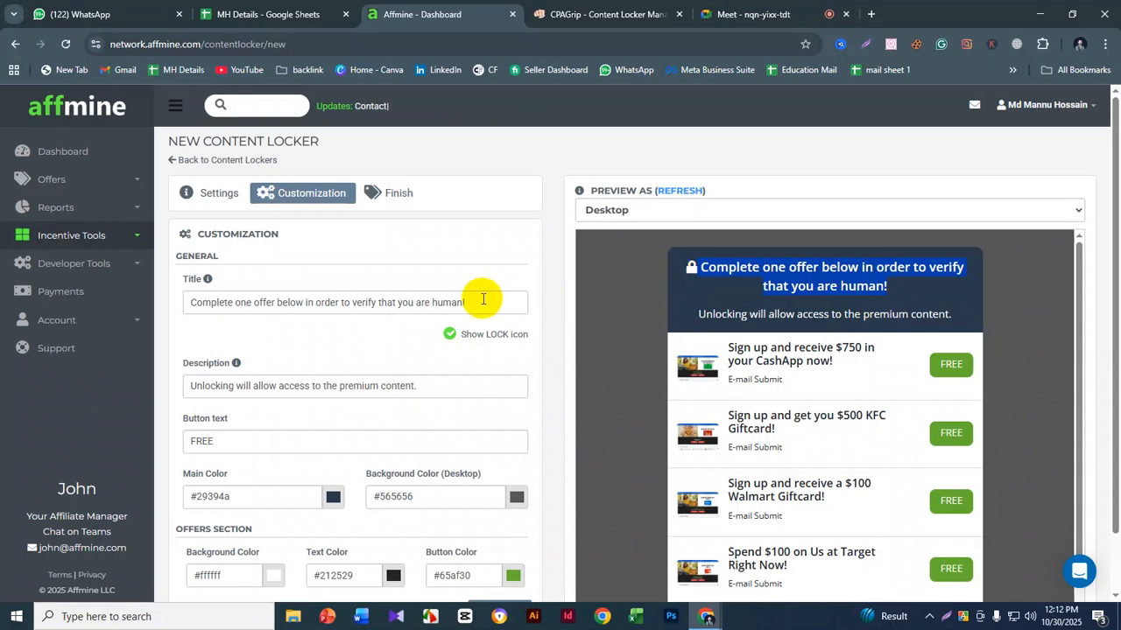
- Review the locker's description text alongside the desktop preview without editing it
scroll(484, 300, "down", 1)
left_click_drag(436, 316, 232, 308)
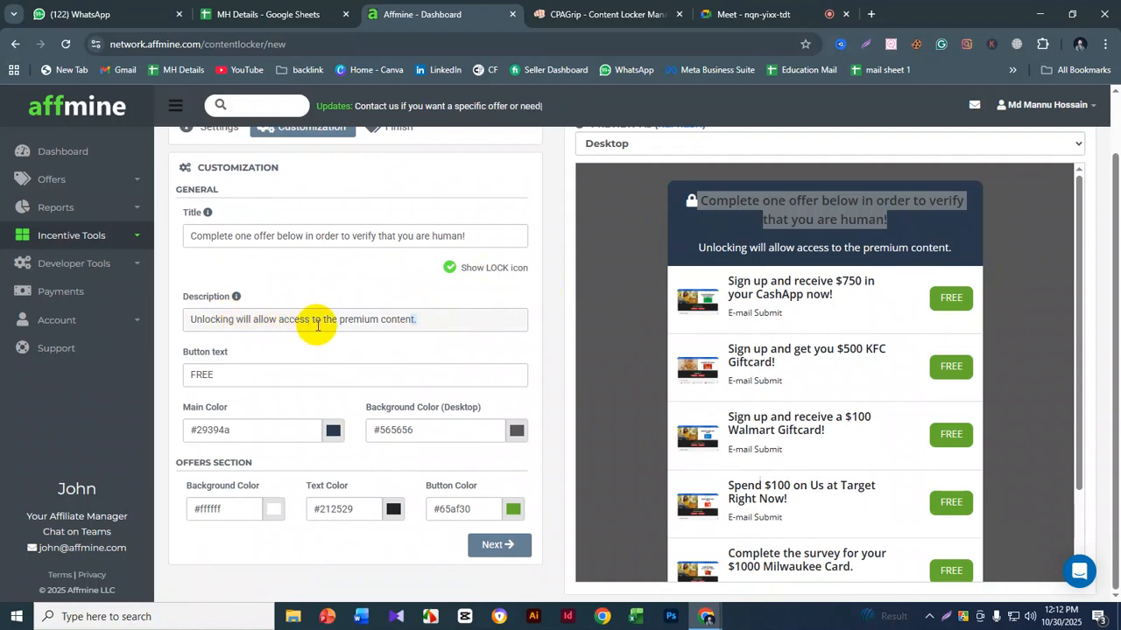
scroll(770, 320, "up", 1)
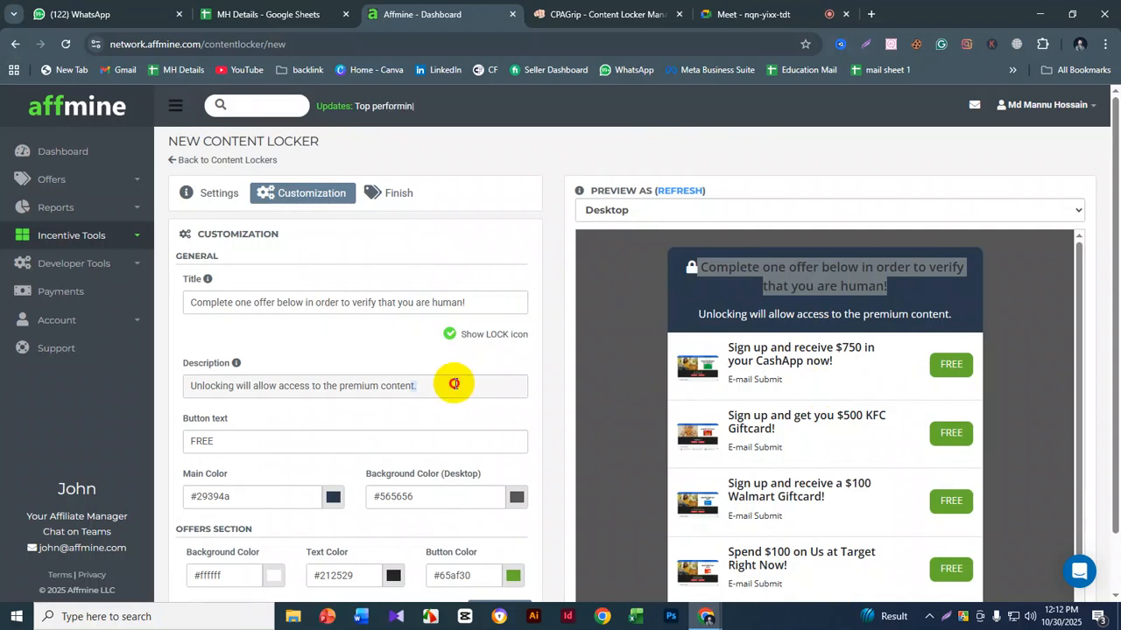
scroll(454, 381, "down", 1)
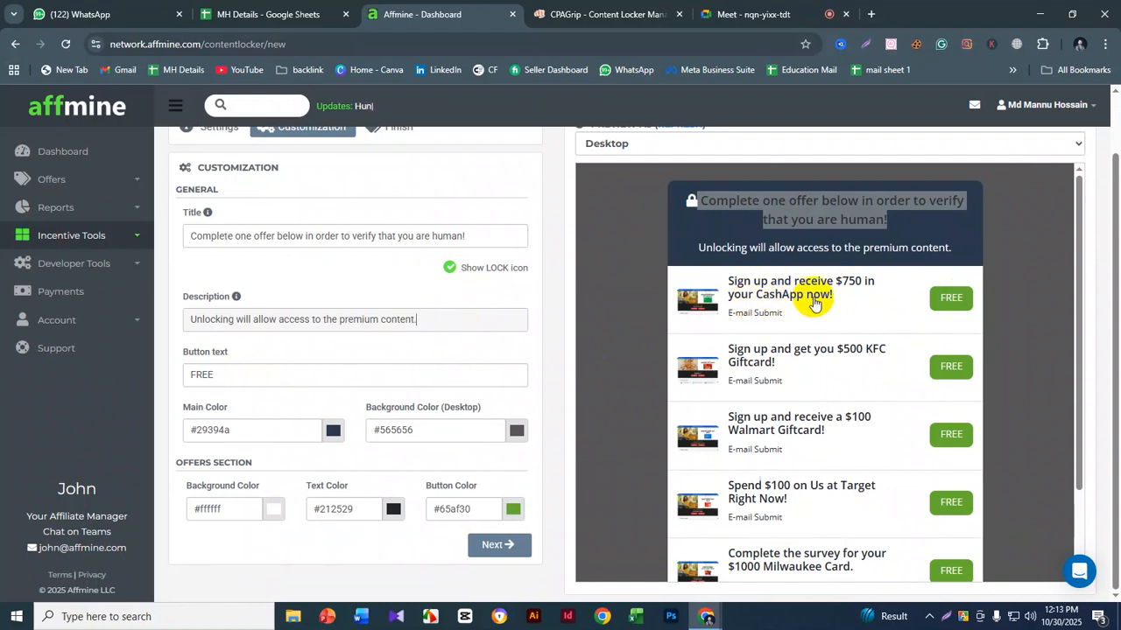
- Set the locker's button text to "sign up" and refresh the desktop preview
left_click_drag(300, 375, 182, 382)
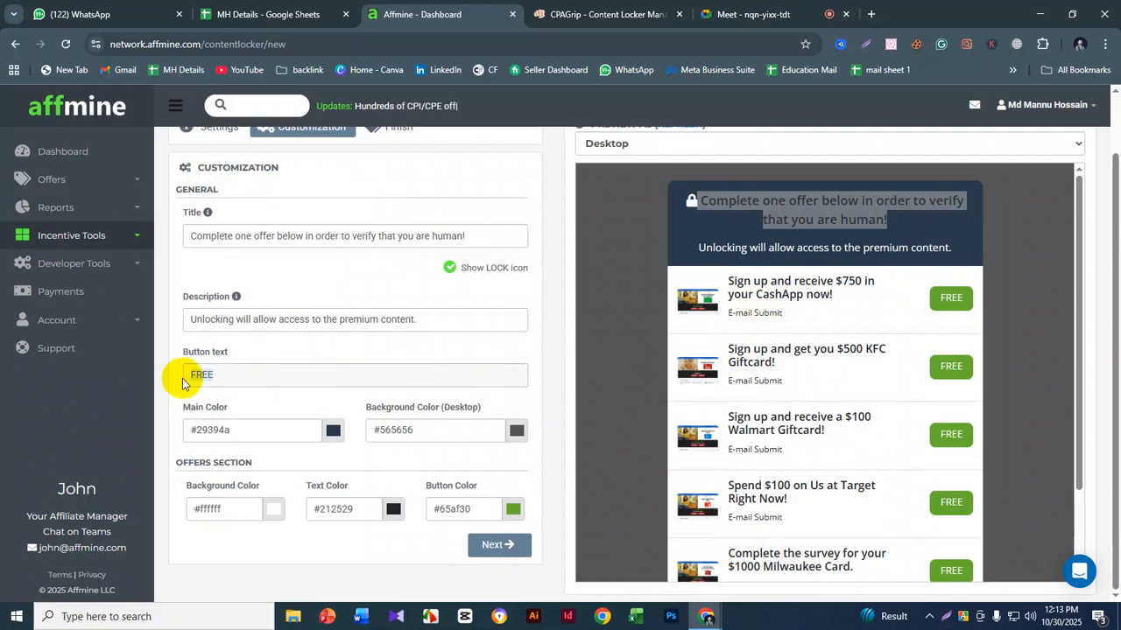
type("sig")
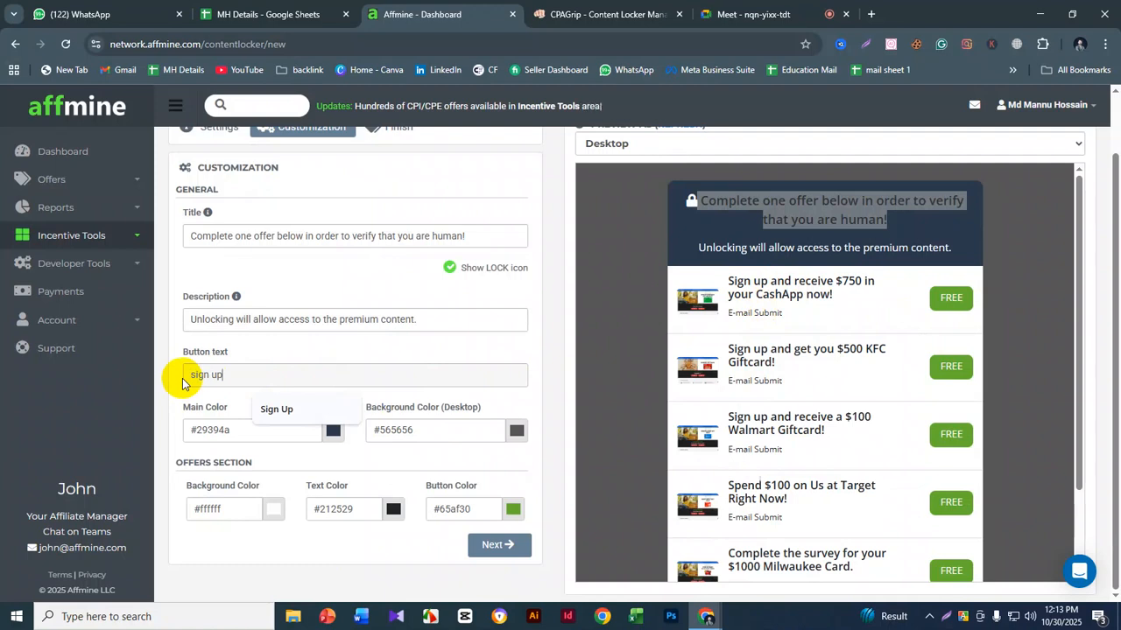
type("n up")
scroll(591, 175, "up", 1)
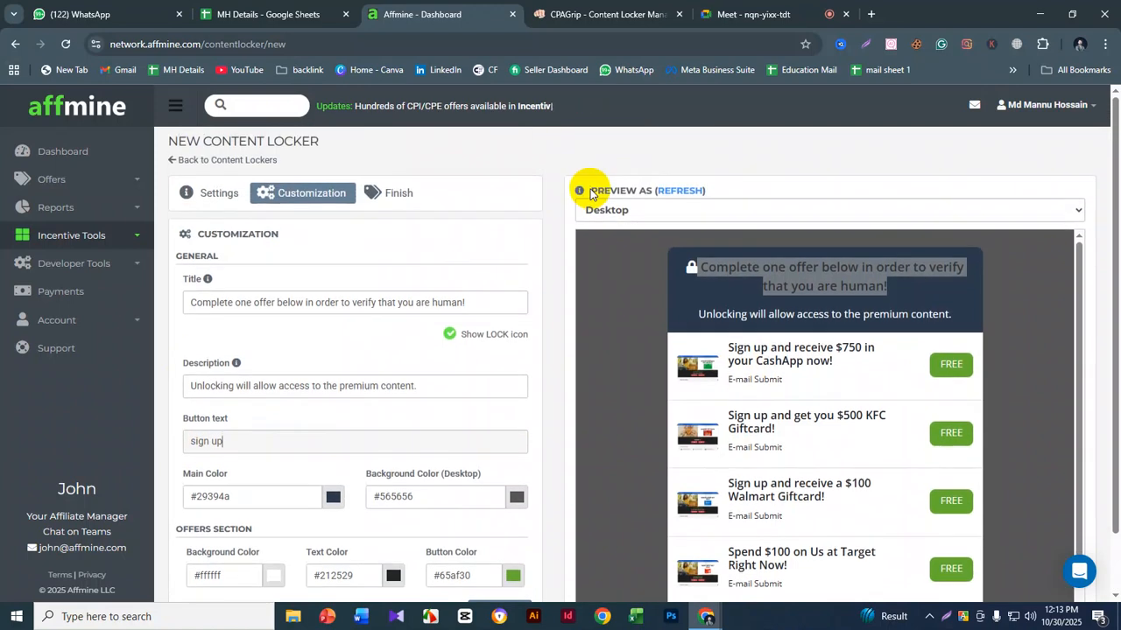
left_click(681, 195)
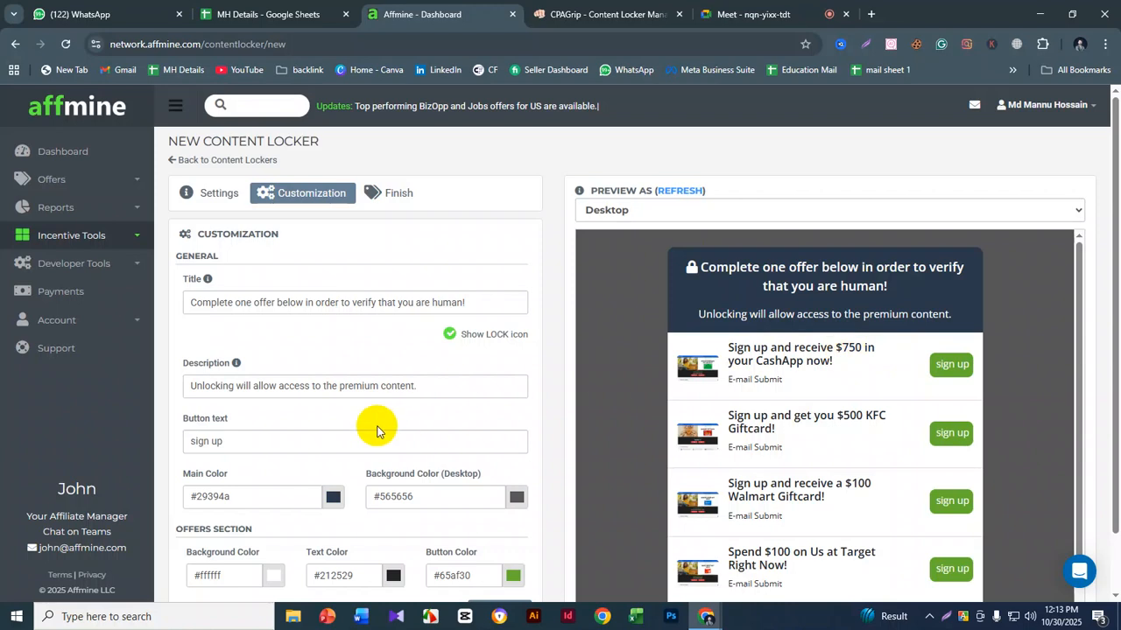
scroll(306, 429, "down", 1)
left_click(238, 379)
left_click_drag(237, 379, 186, 377)
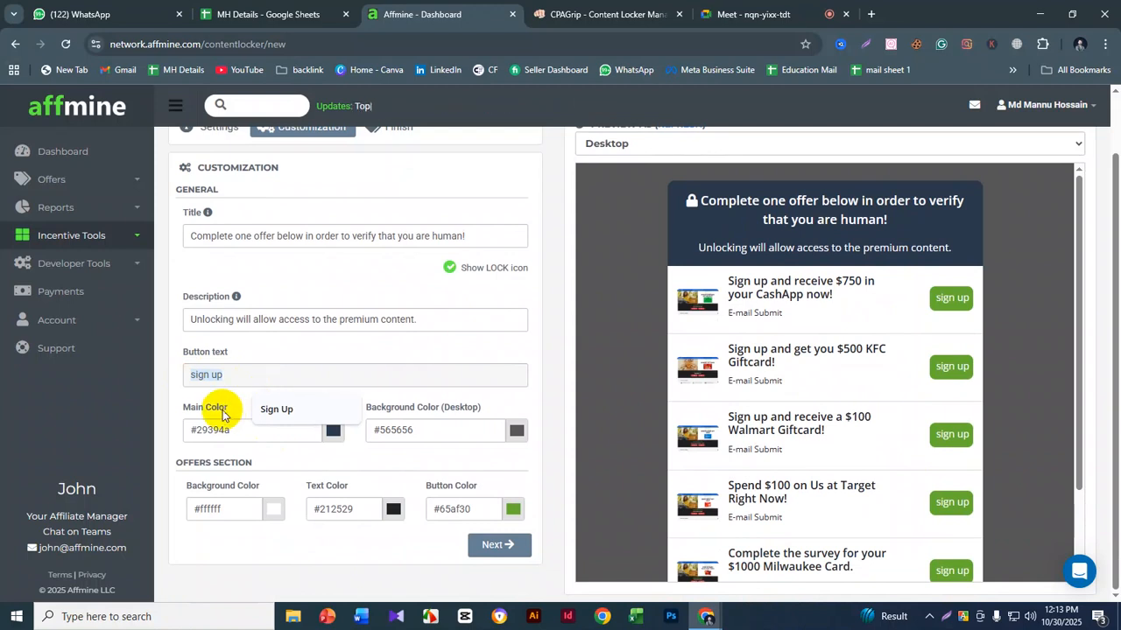
left_click(162, 378)
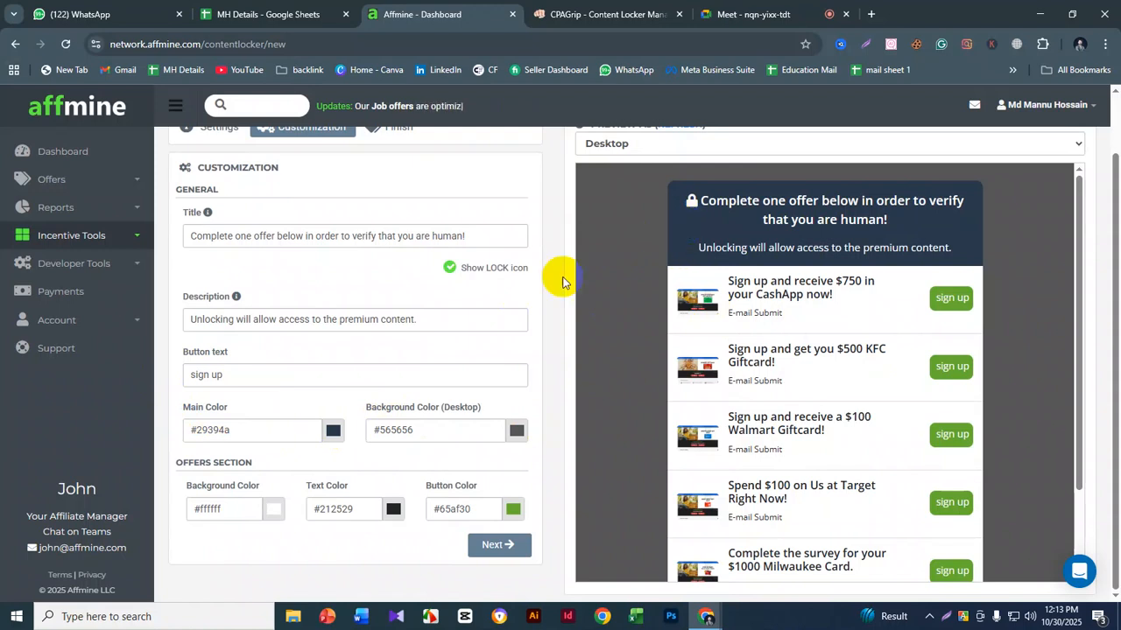
- Change the locker's main color to bright blue #1239fa, refresh the preview and check the header
left_click(331, 436)
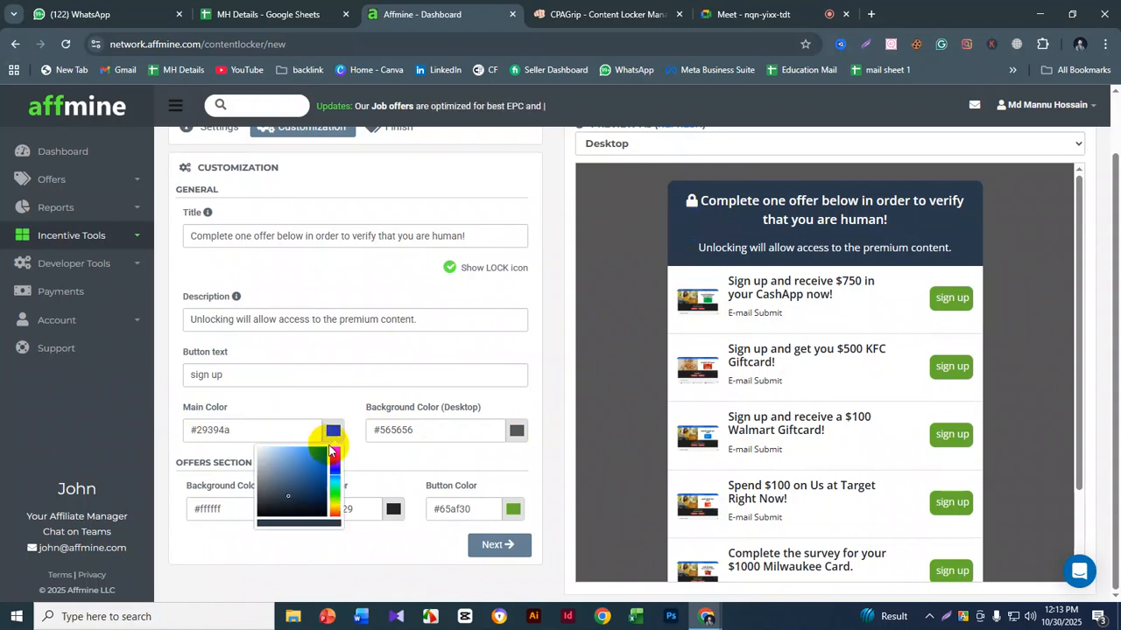
left_click_drag(336, 470, 322, 449)
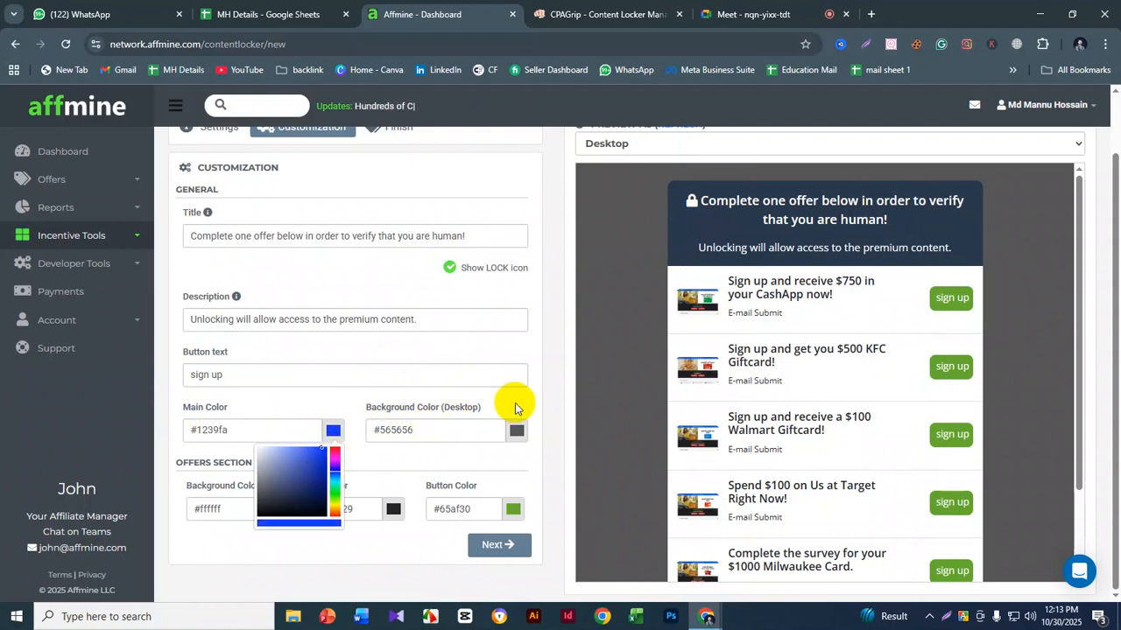
left_click(514, 403)
scroll(671, 225, "up", 1)
left_click(678, 190)
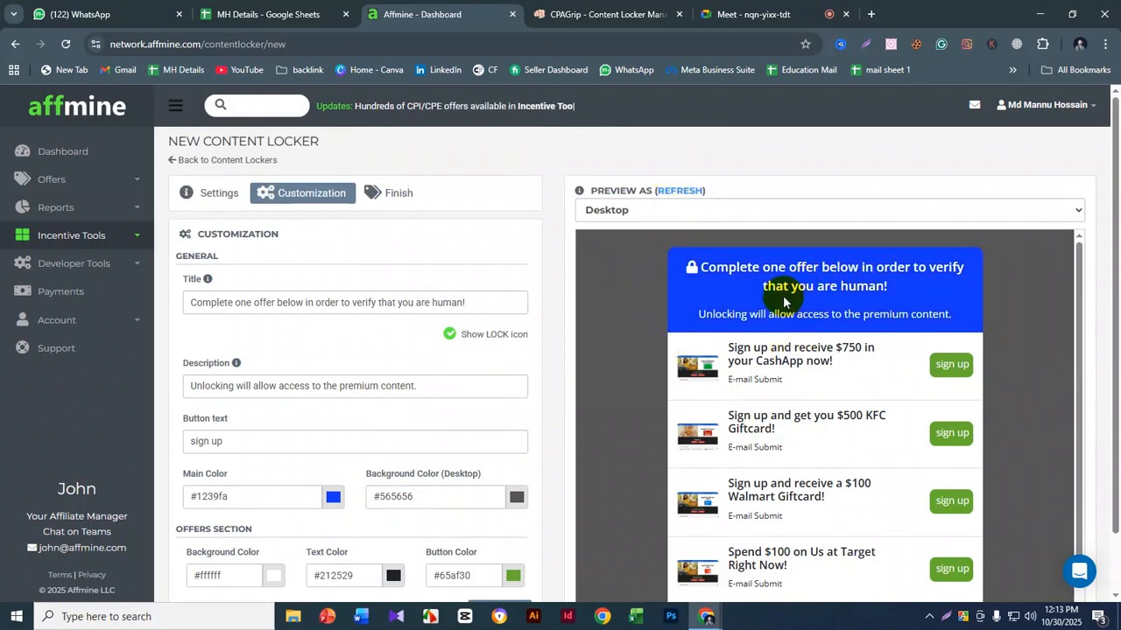
scroll(452, 388, "down", 1)
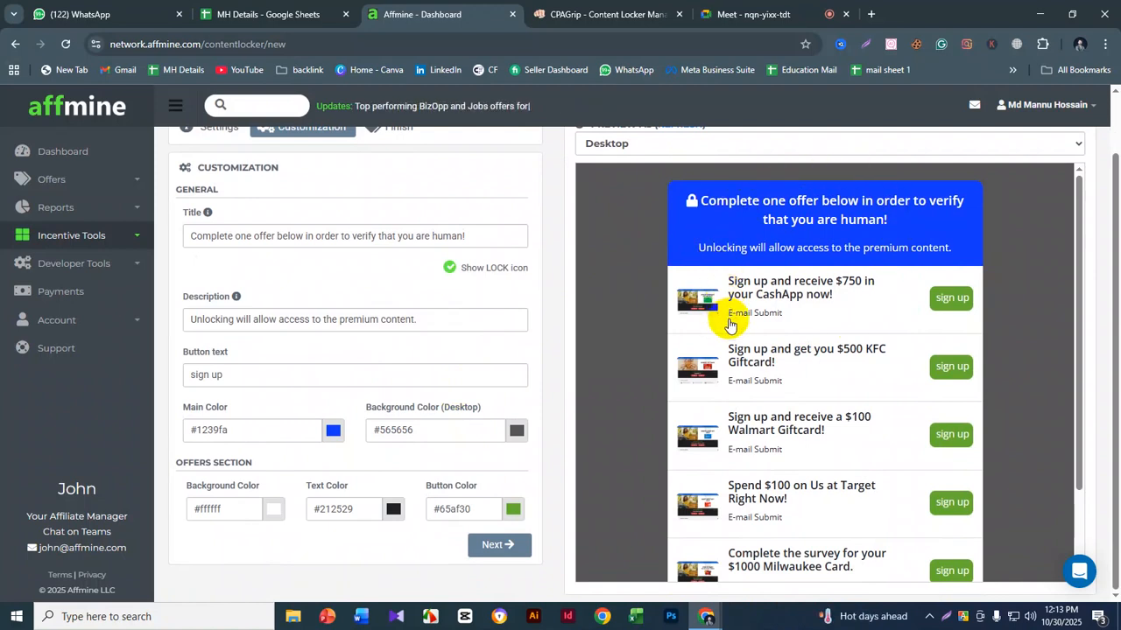
scroll(731, 326, "up", 1)
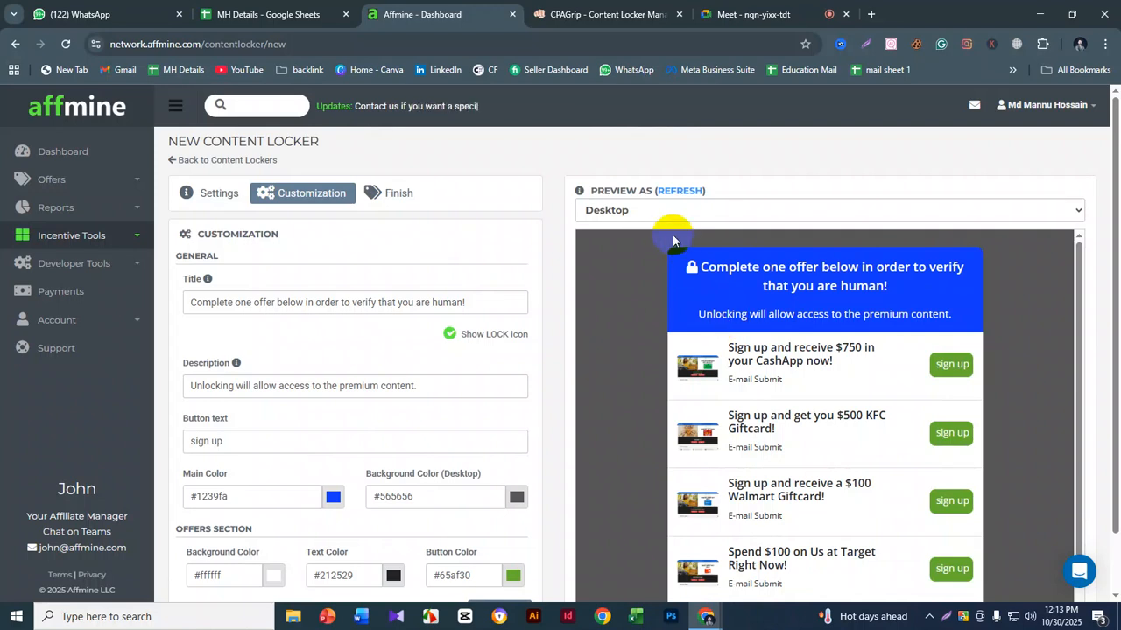
- Change the desktop background color to near-black #0a0909 and refresh the preview
scroll(888, 287, "down", 1)
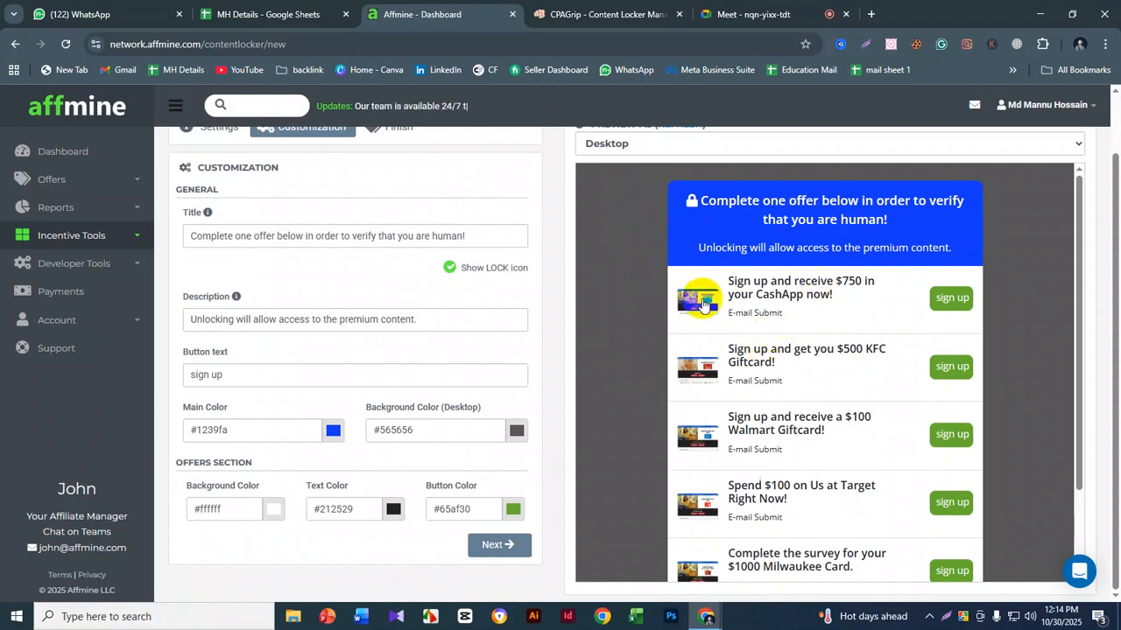
left_click(516, 437)
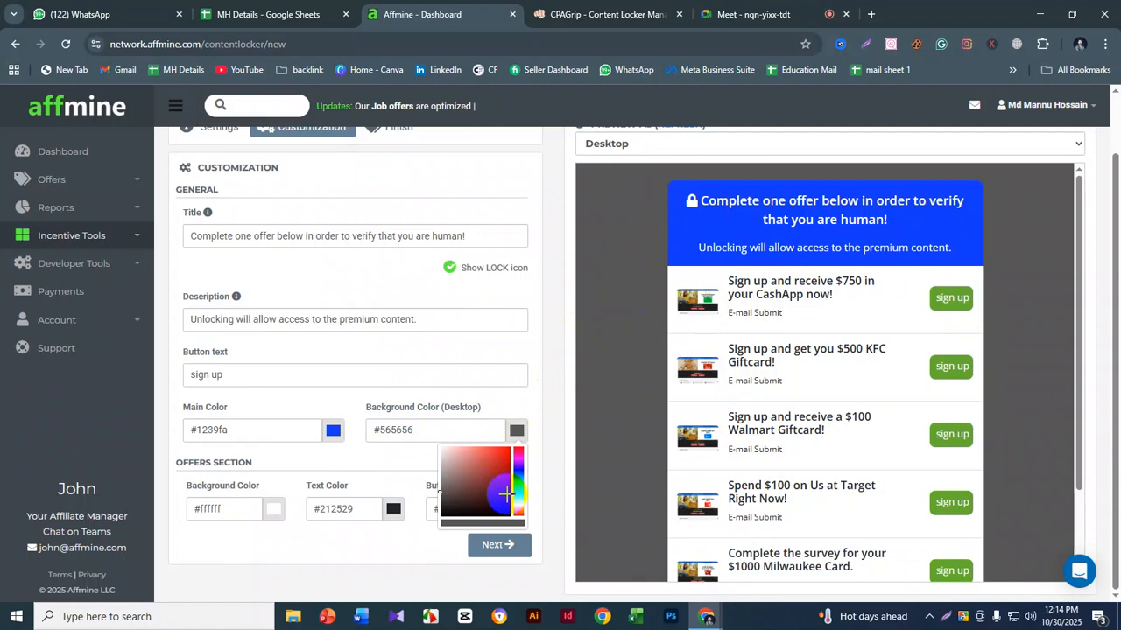
left_click(447, 495)
mouse_move(447, 496)
left_mouse_down()
mouse_move(437, 484)
mouse_move(446, 514)
left_mouse_up()
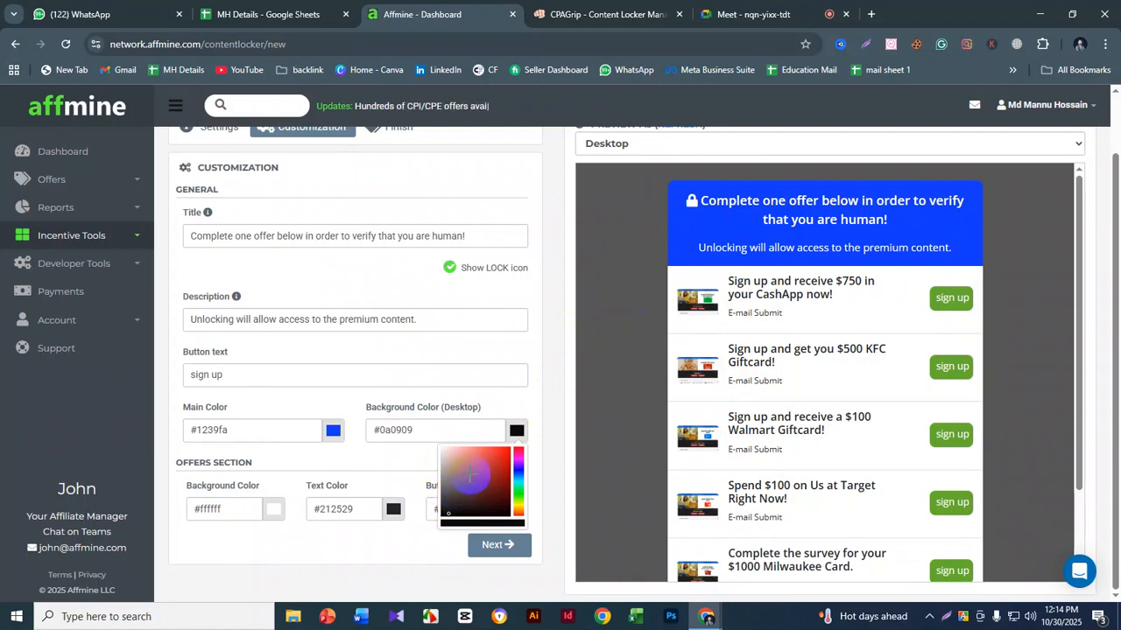
left_click(554, 403)
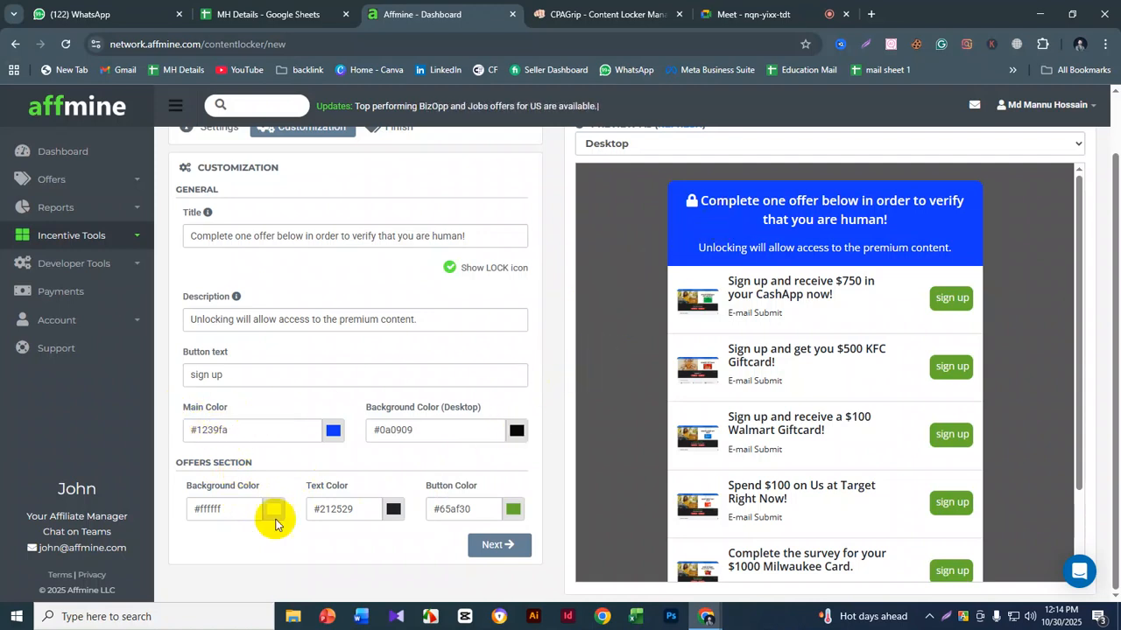
scroll(628, 179, "up", 1)
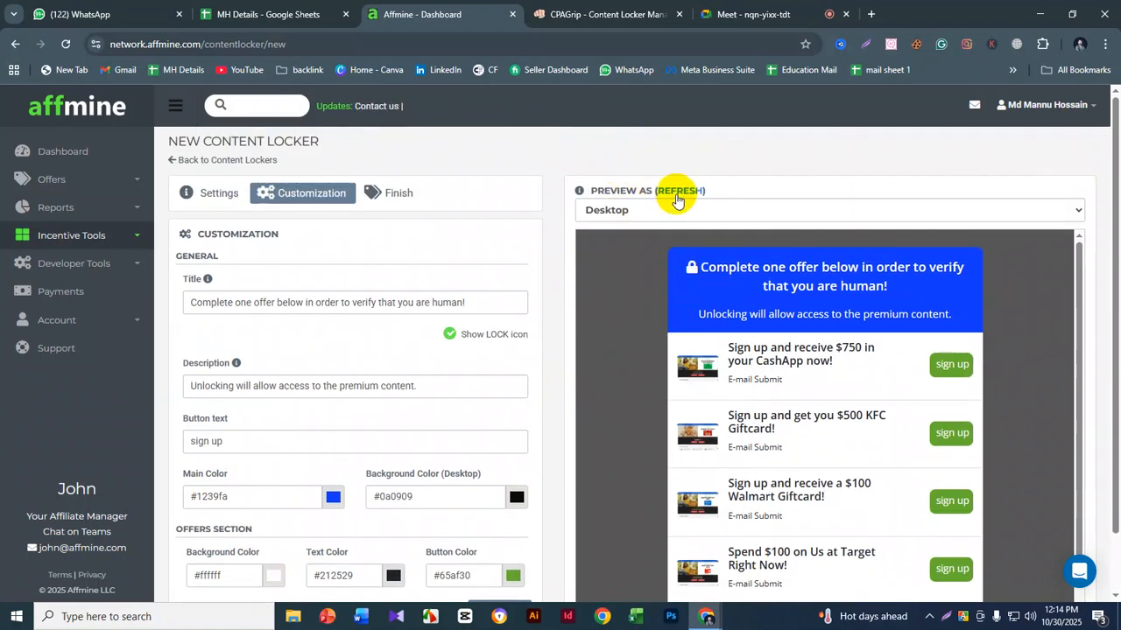
- Set the offers section's background color to light pink #ffeaea, refresh the preview and check the offer list
scroll(538, 358, "down", 1)
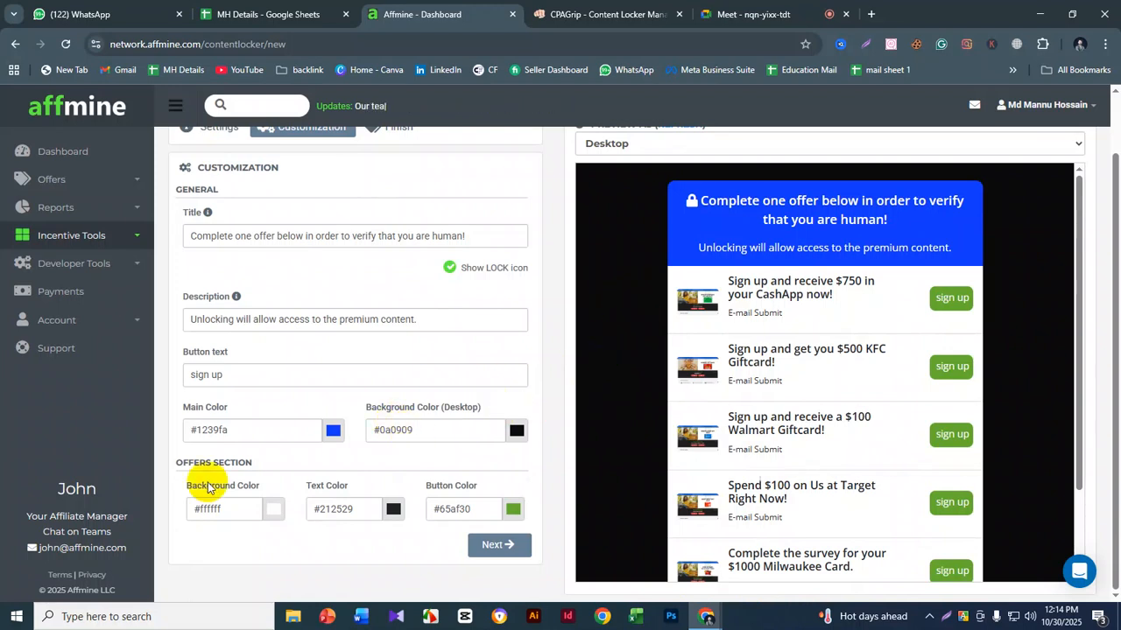
left_click_drag(177, 459, 235, 462)
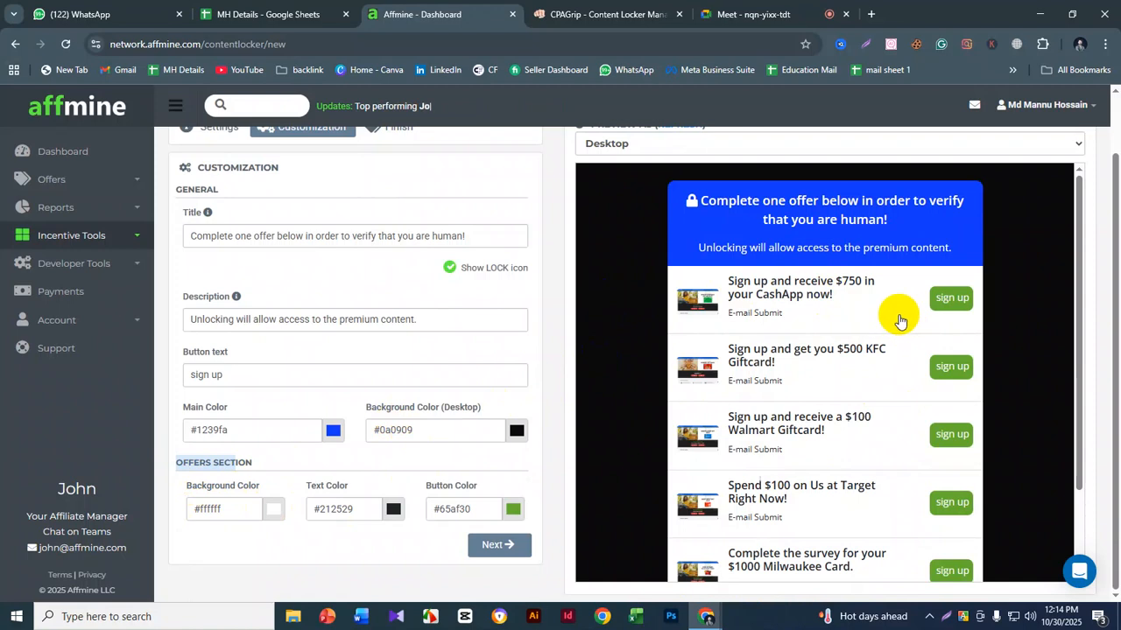
left_click(279, 517)
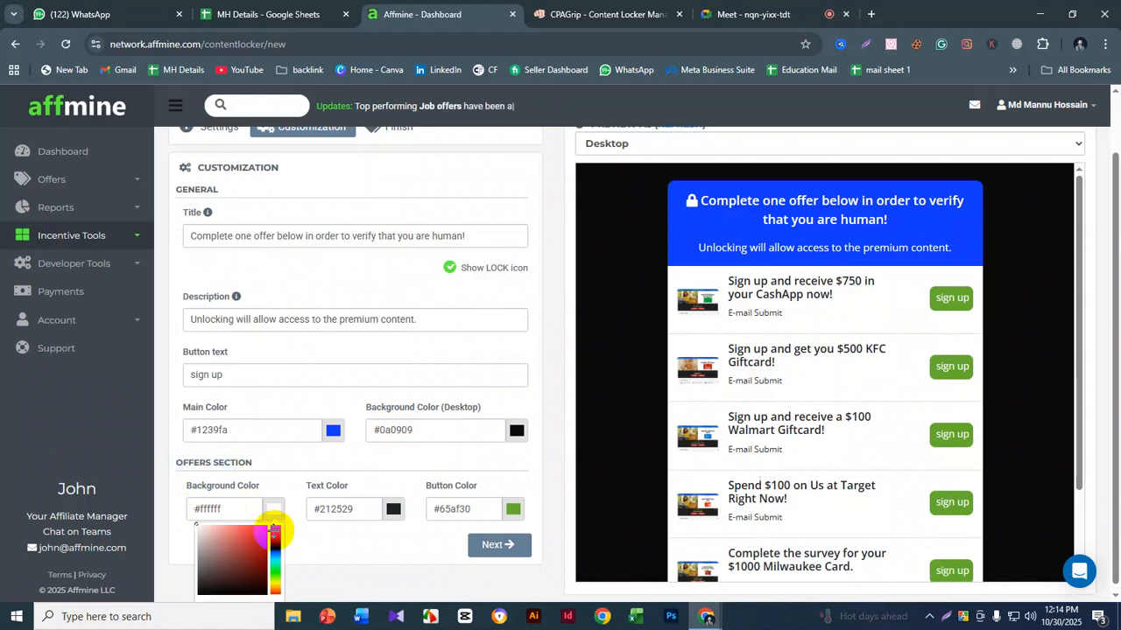
left_click(202, 525)
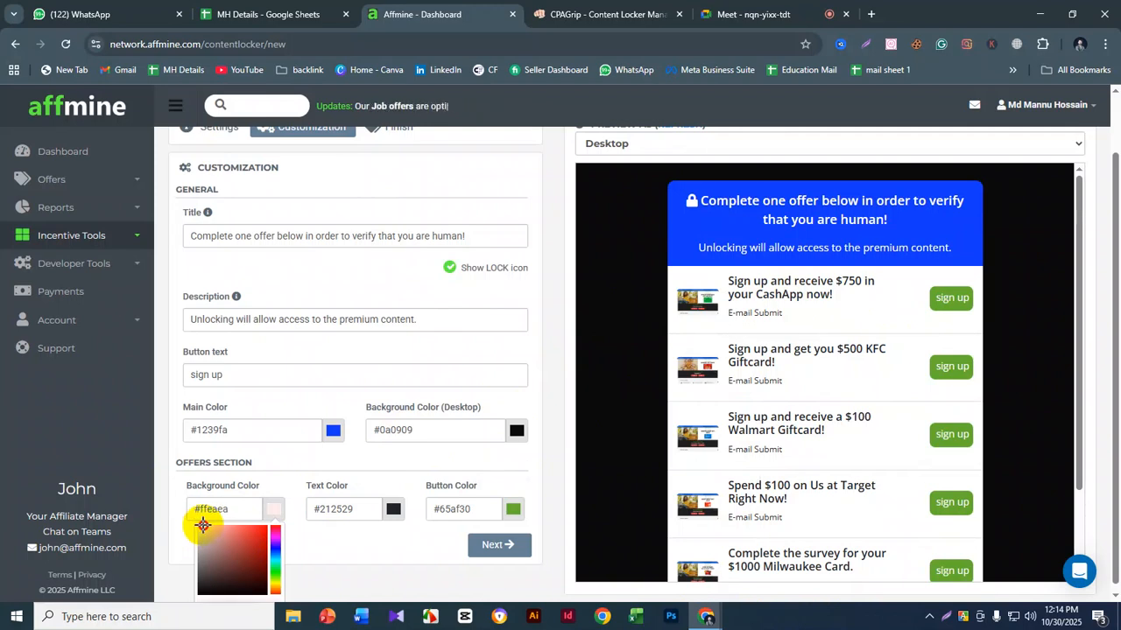
scroll(666, 288, "up", 1)
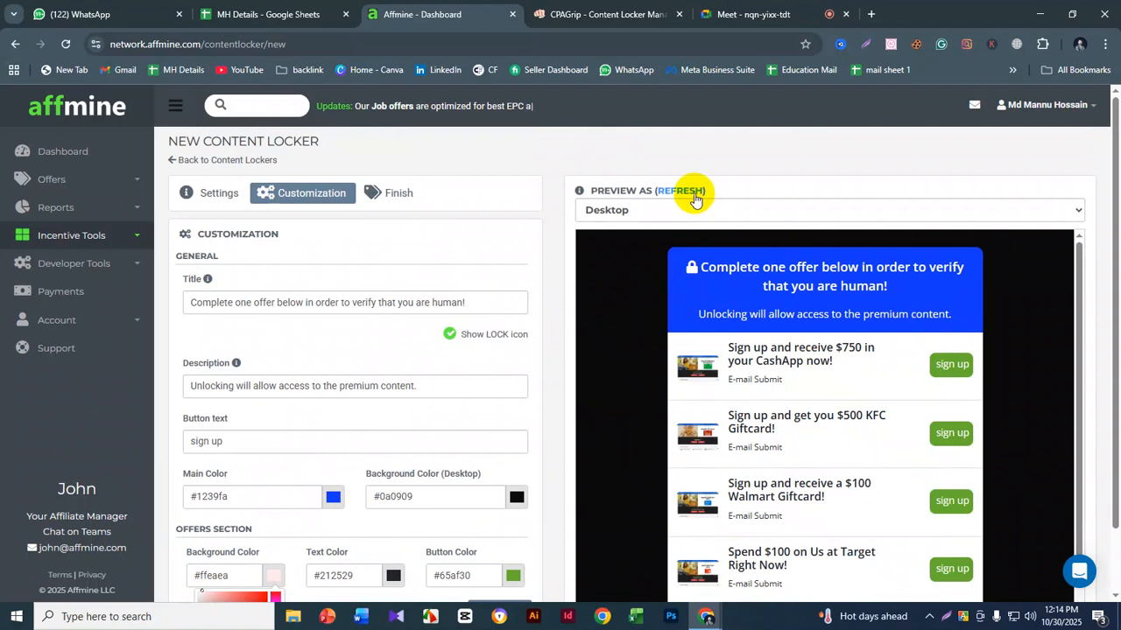
scroll(884, 383, "down", 2)
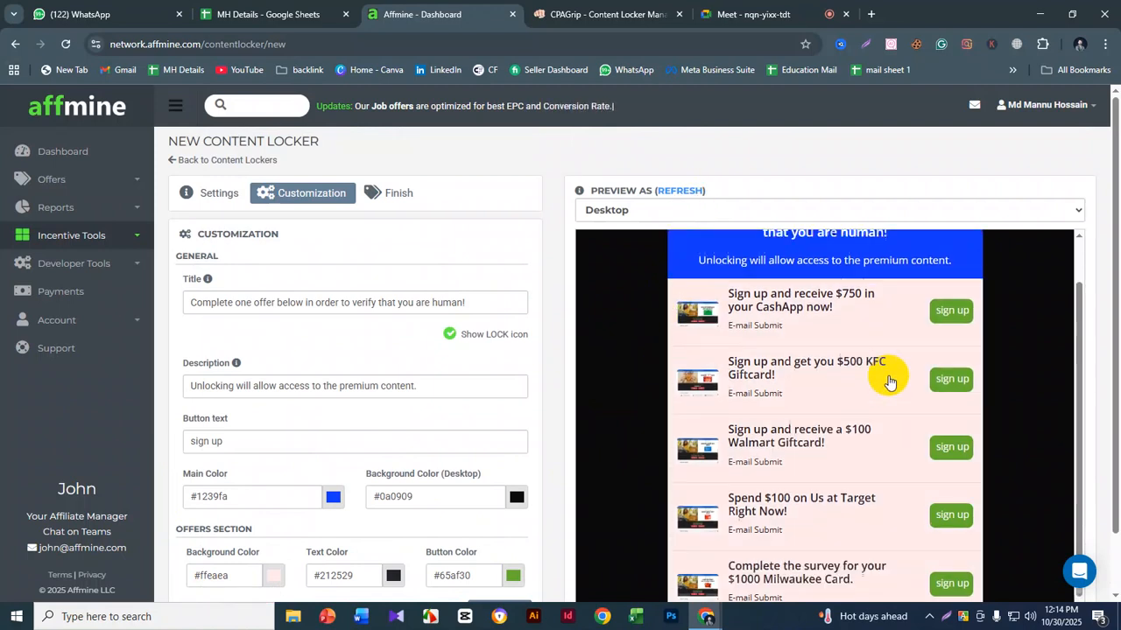
- Set the offers section's button color to blue #0066ff
scroll(499, 508, "down", 1)
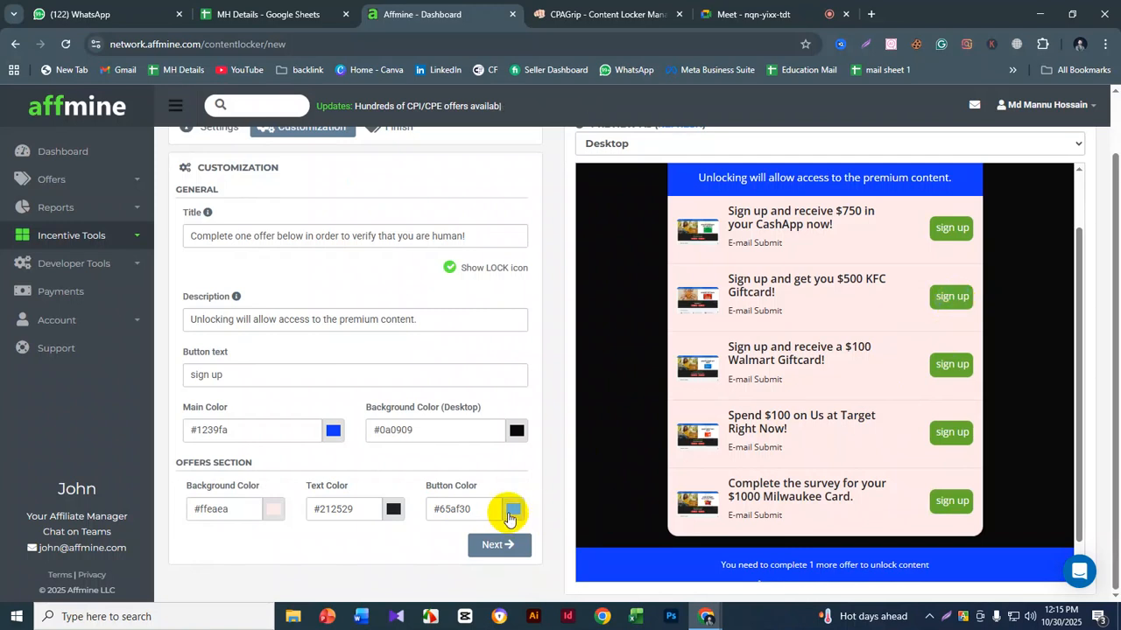
left_click(512, 511)
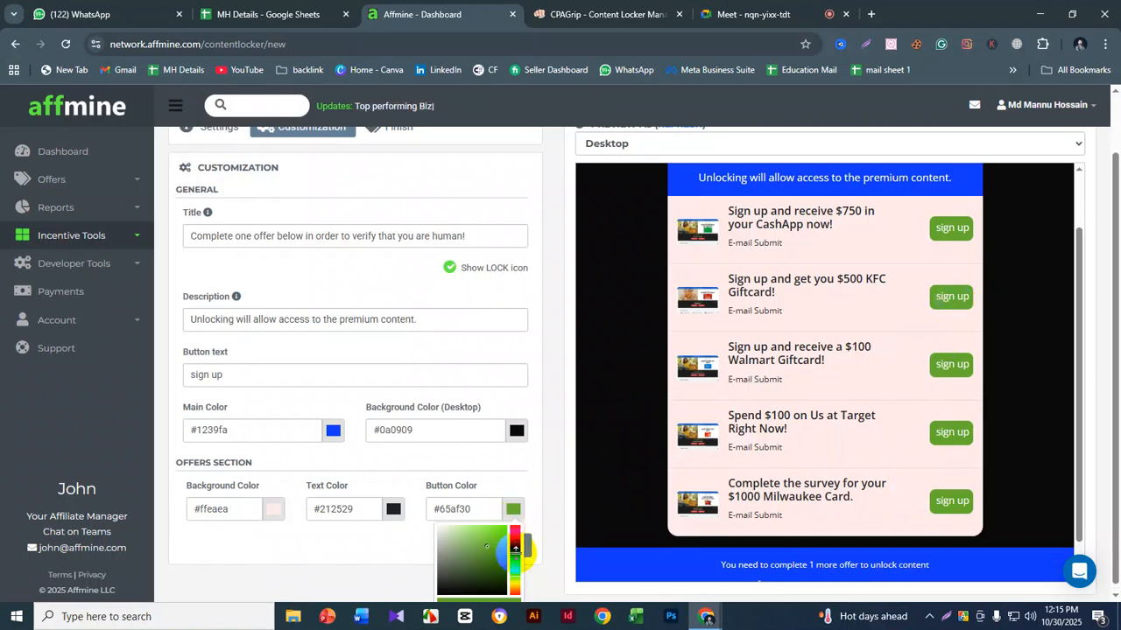
left_click(515, 554)
left_click_drag(497, 543, 509, 523)
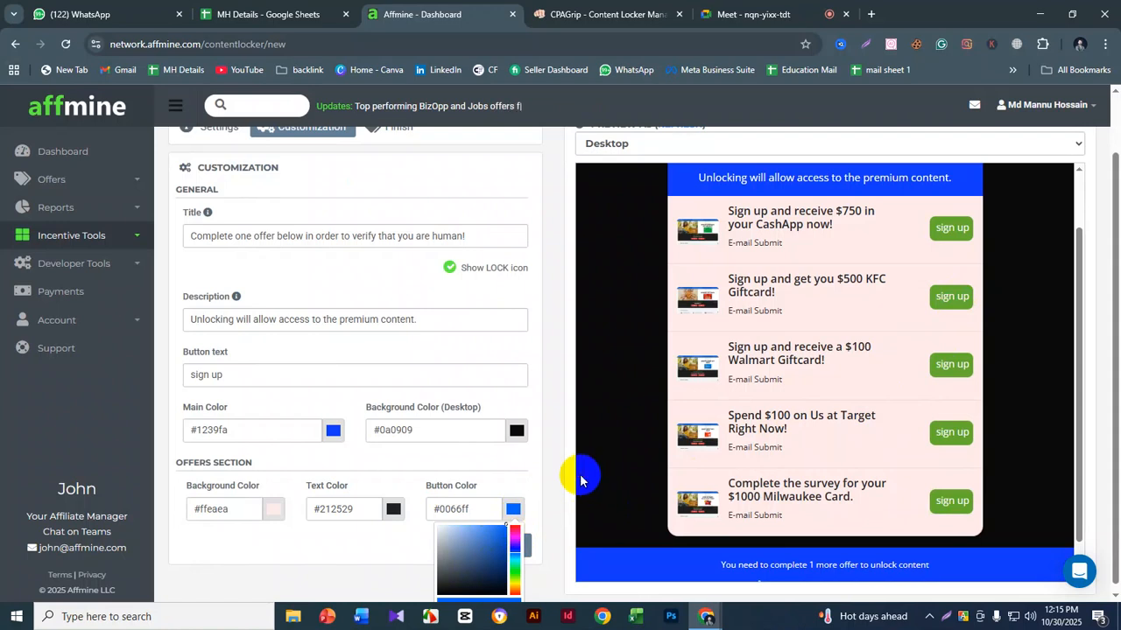
scroll(581, 480, "up", 3)
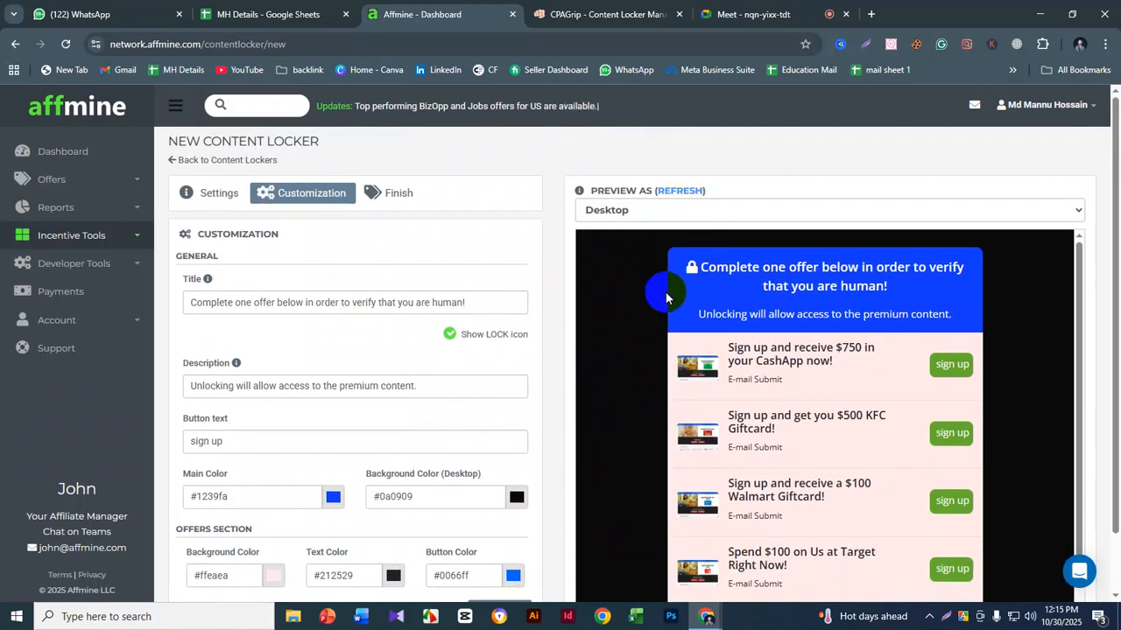
- Check the offer buttons' color and text in the desktop preview from the header down to the completion bar
scroll(988, 366, "down", 3)
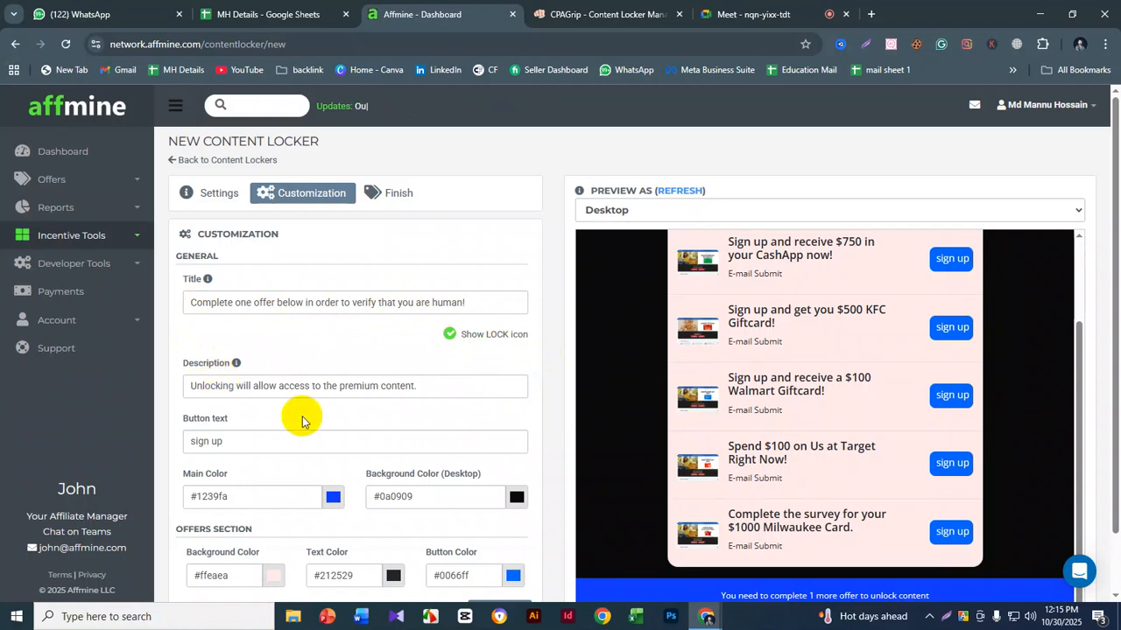
scroll(300, 418, "down", 1)
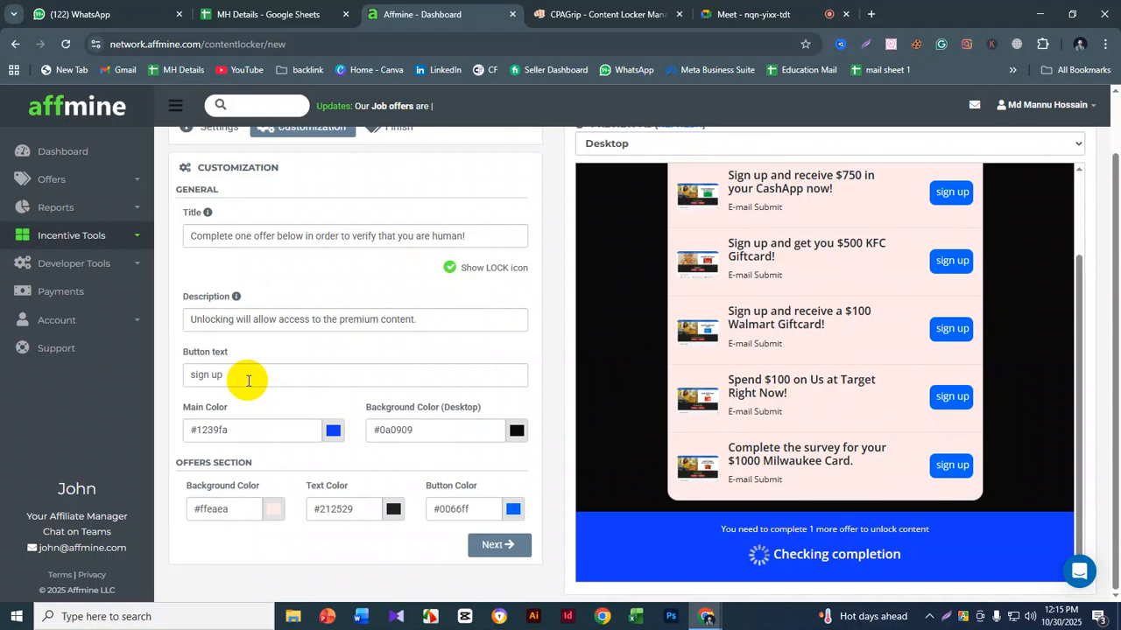
left_click_drag(248, 381, 177, 383)
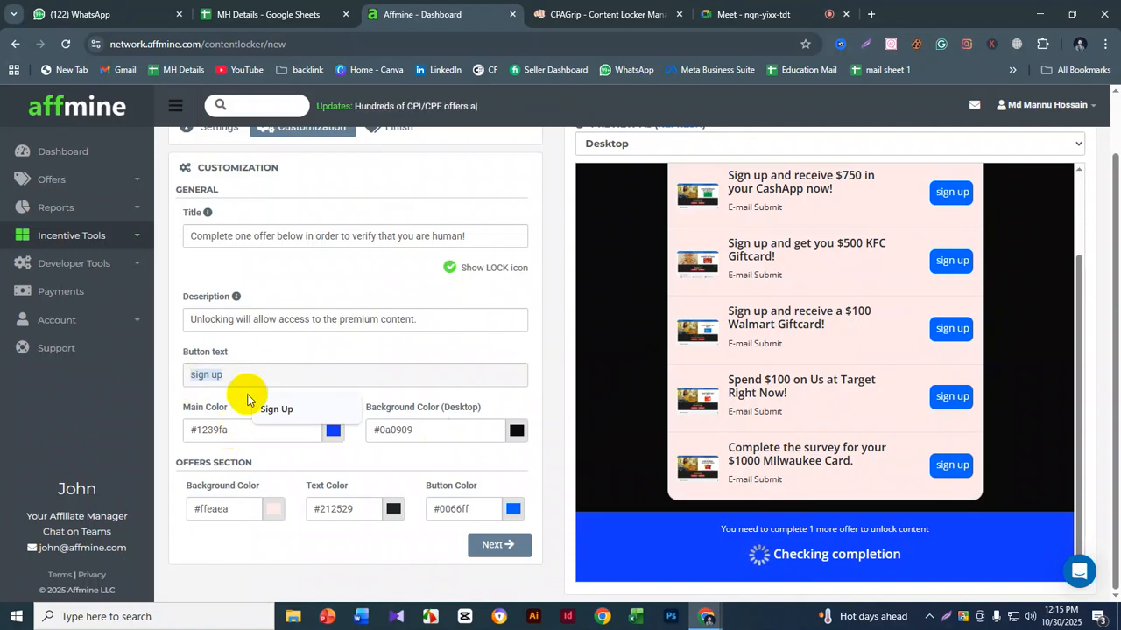
scroll(710, 399, "up", 2)
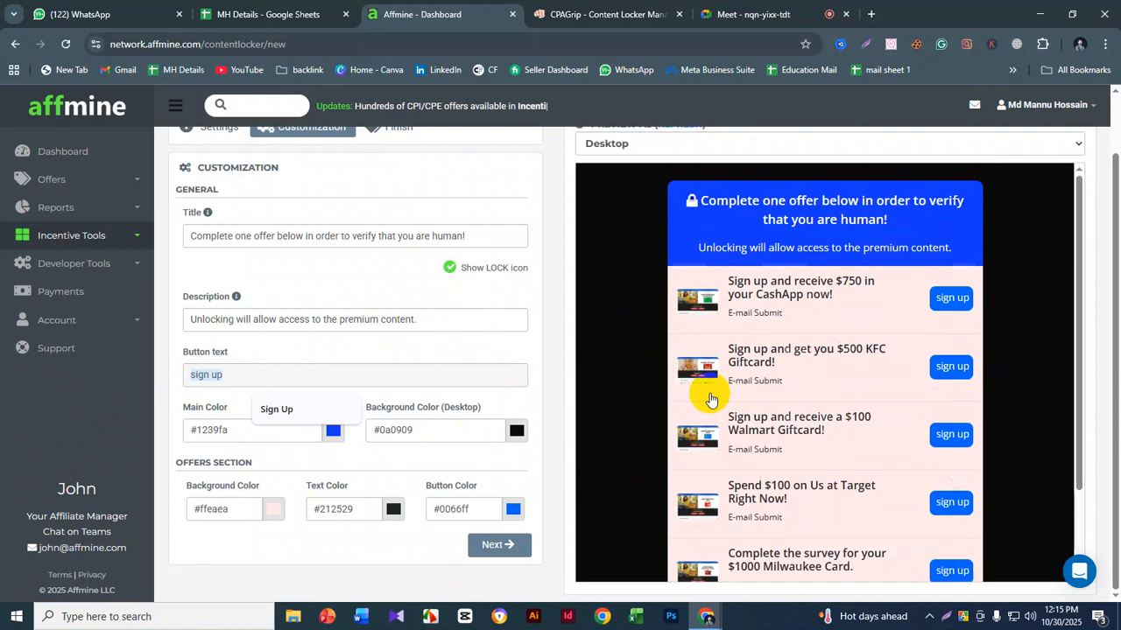
scroll(665, 359, "up", 2)
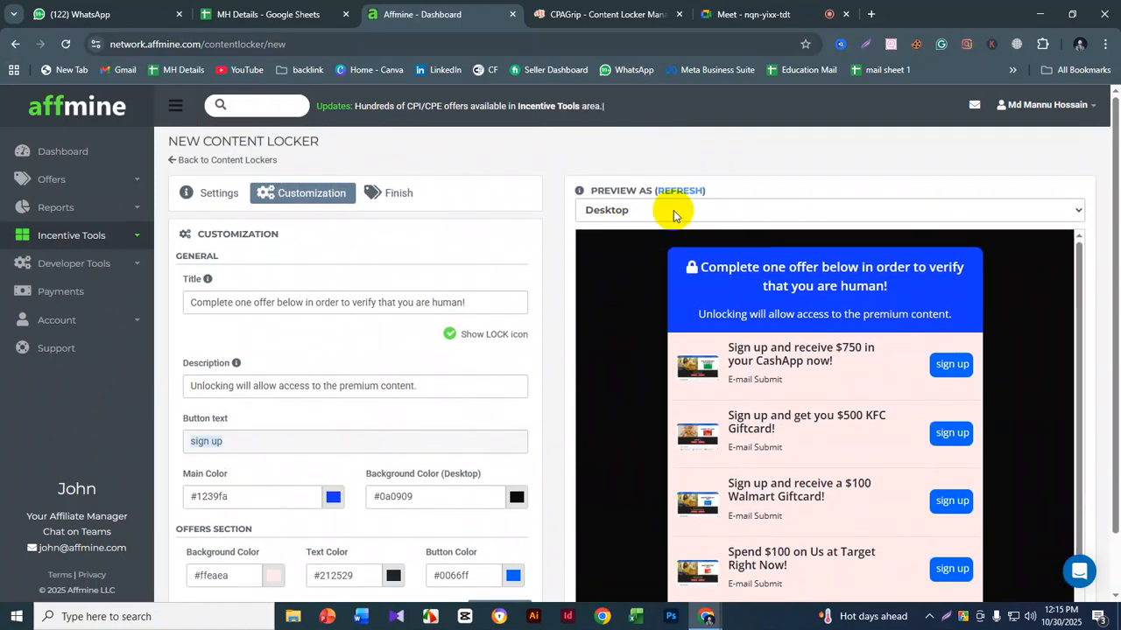
- Switch the locker preview to Mobile and look through its full offer list
left_click(638, 210)
left_click(611, 247)
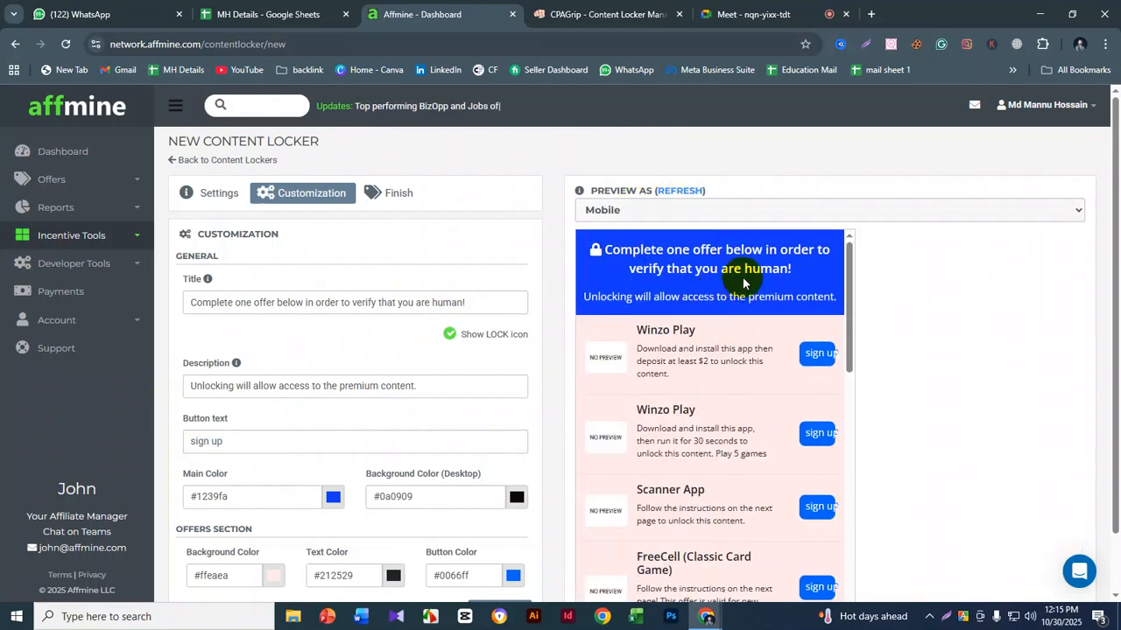
scroll(720, 388, "down", 10)
scroll(723, 404, "up", 4)
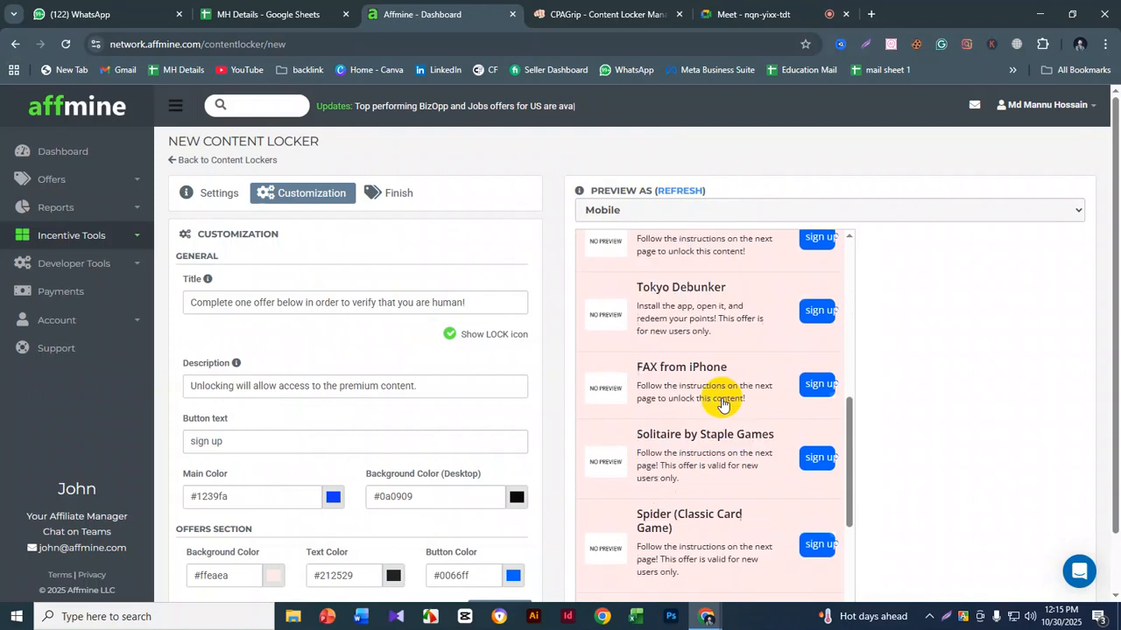
scroll(722, 403, "up", 5)
scroll(723, 403, "down", 1)
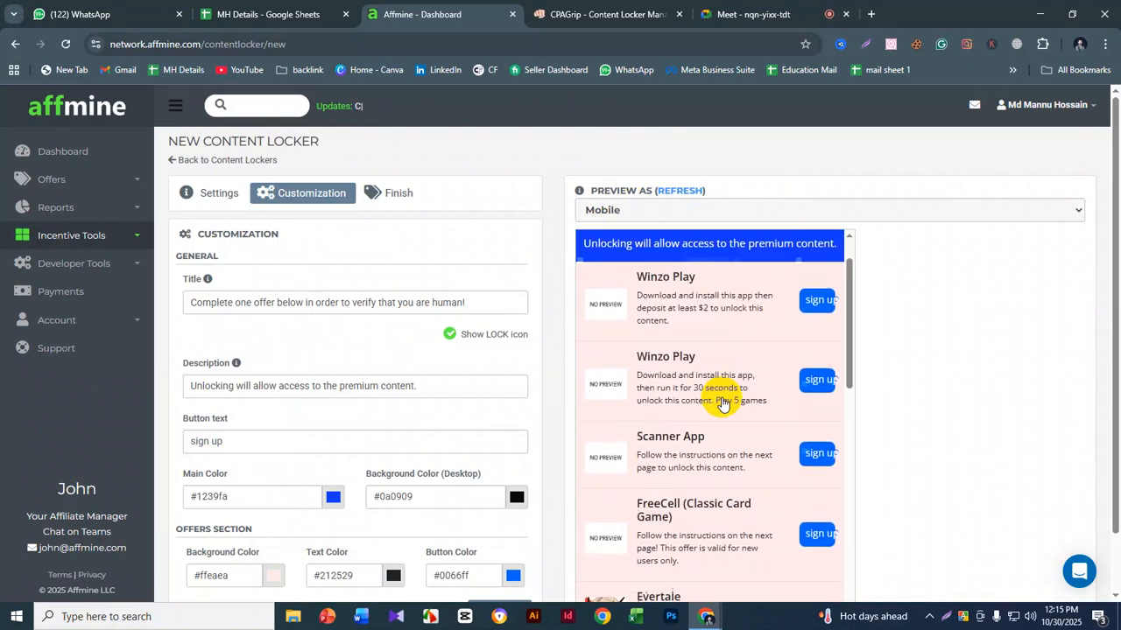
scroll(722, 404, "down", 8)
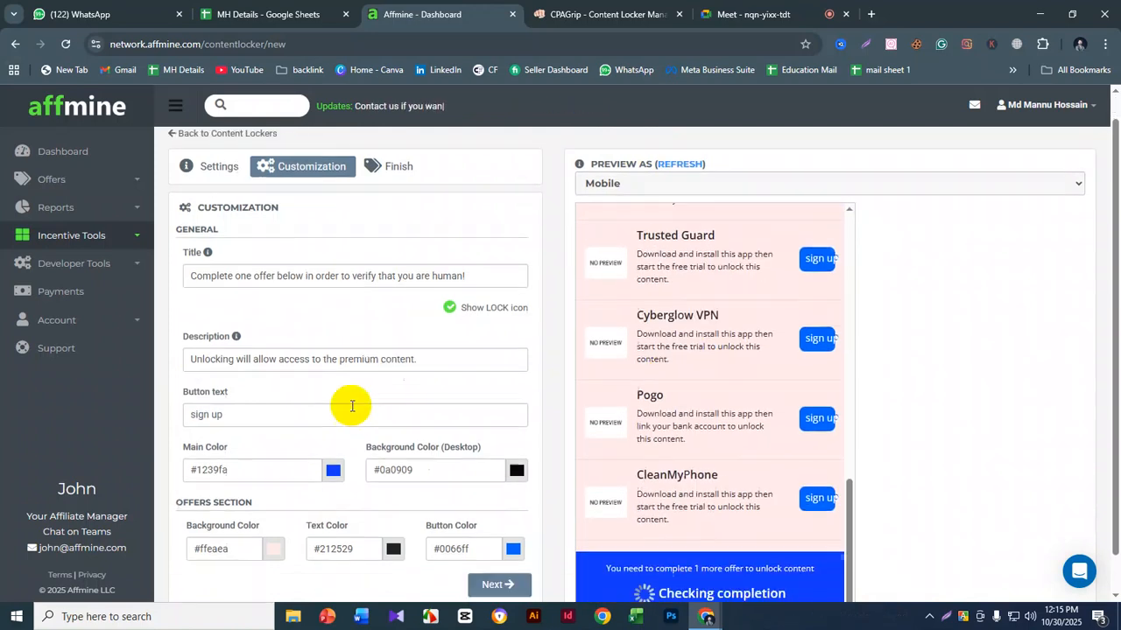
- Proceed from the customization stage and finish creating the content locker
scroll(351, 405, "down", 1)
left_click(497, 544)
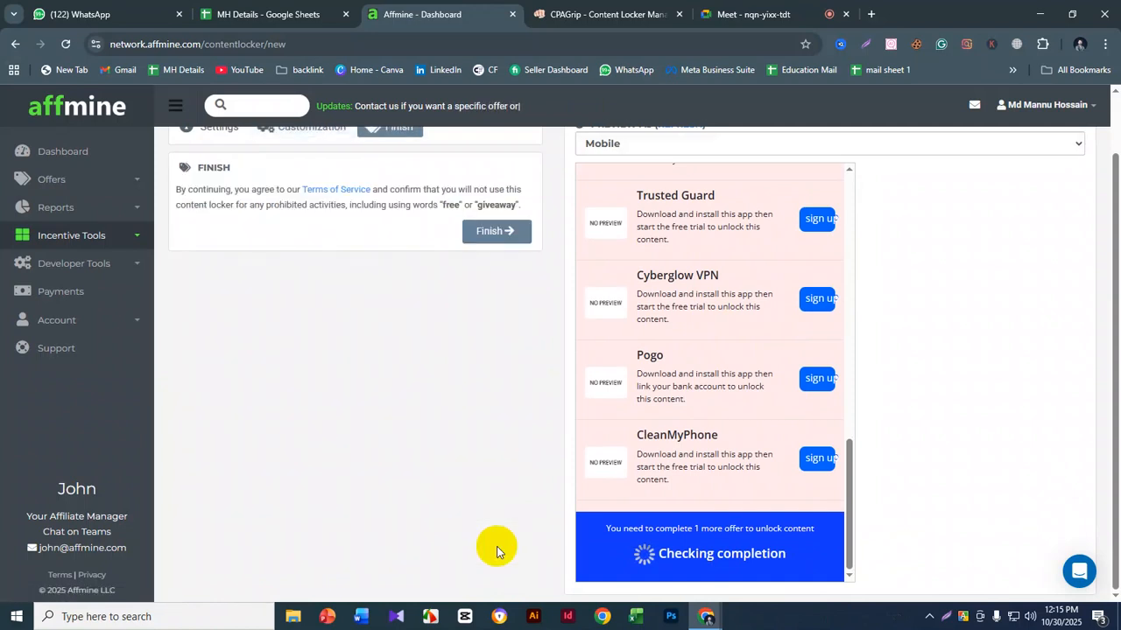
scroll(458, 418, "up", 1)
left_click(505, 302)
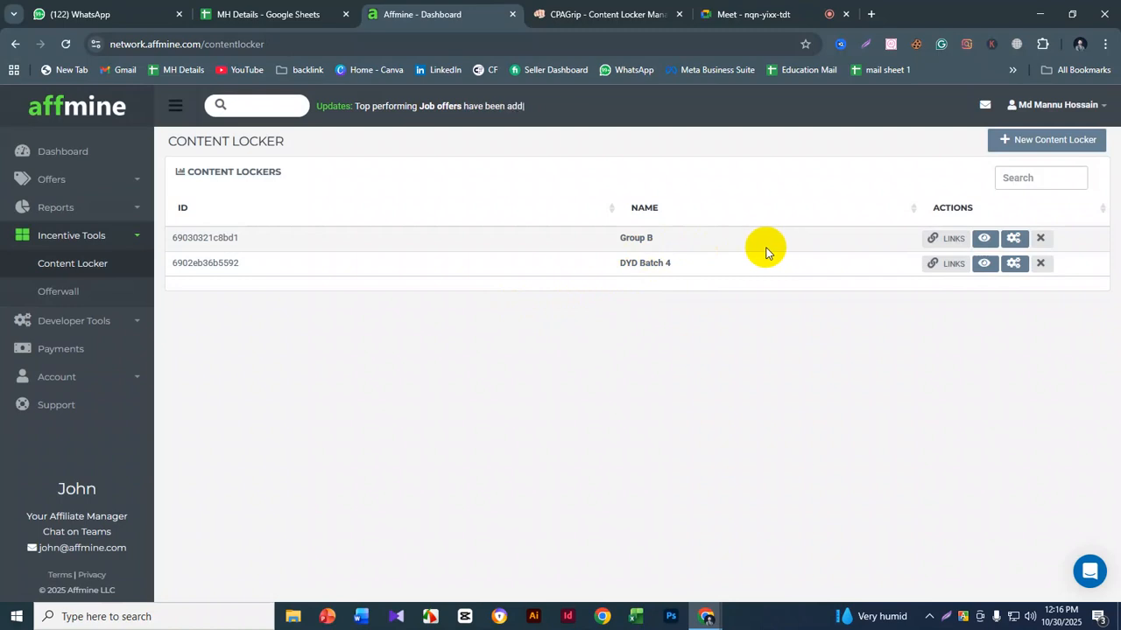
- View the Group B locker's links, highlight its direct link, and close the links dialog
left_click(950, 239)
left_click_drag(651, 251, 408, 254)
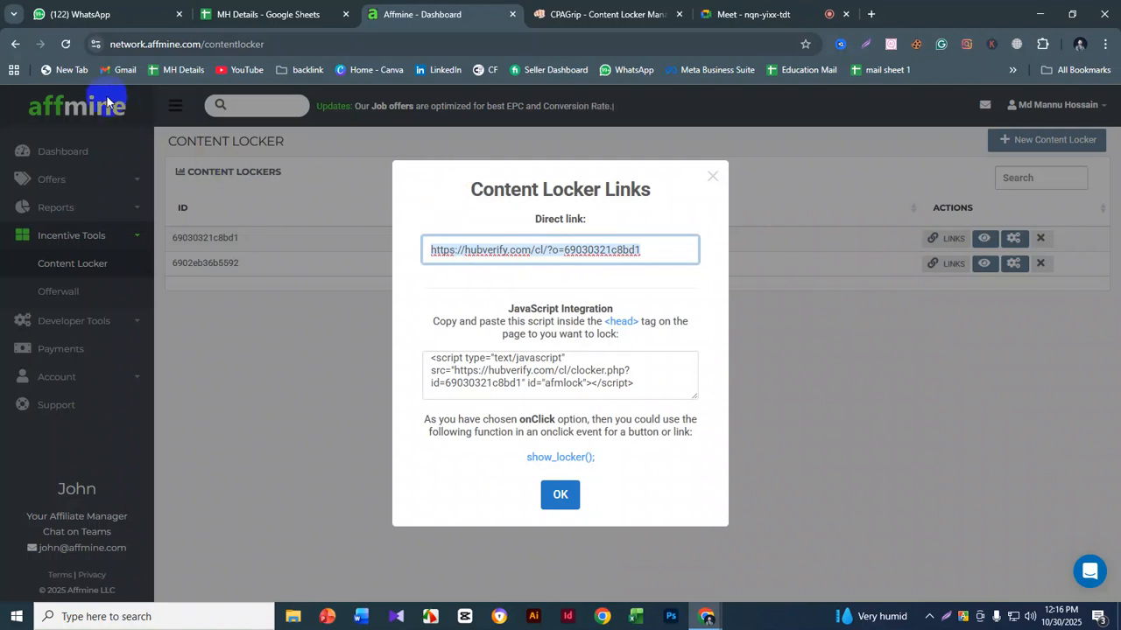
left_click(713, 177)
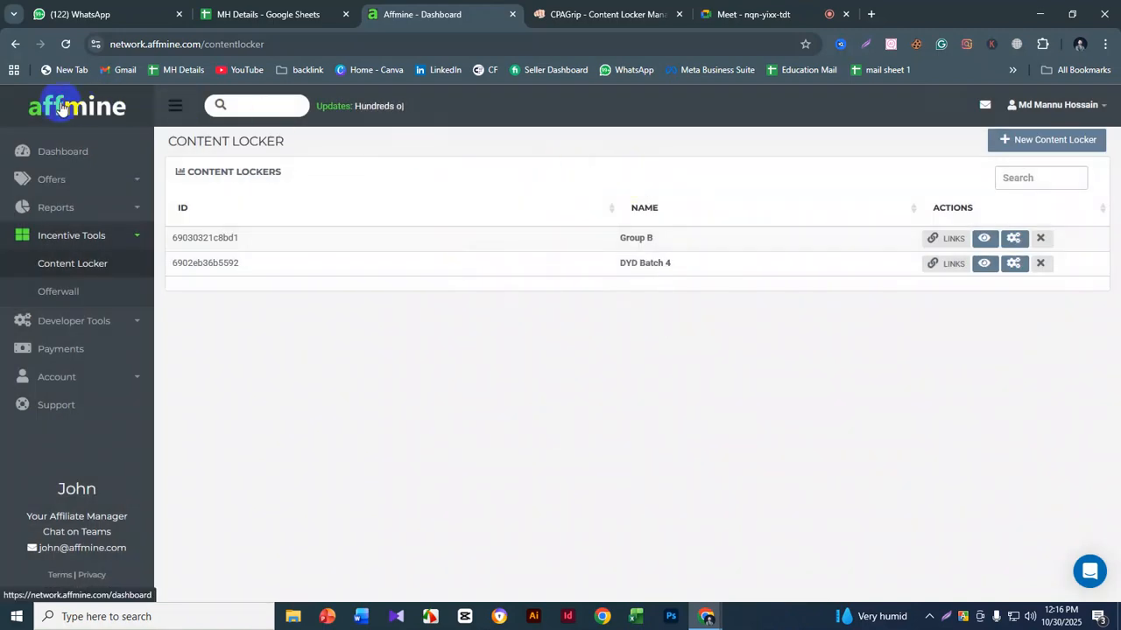
- Open the dashboard in a new tab, browse the campaigns, and view the UpLevelRewards - Costco $750 offer
middle_click(126, 107)
left_click(562, 20)
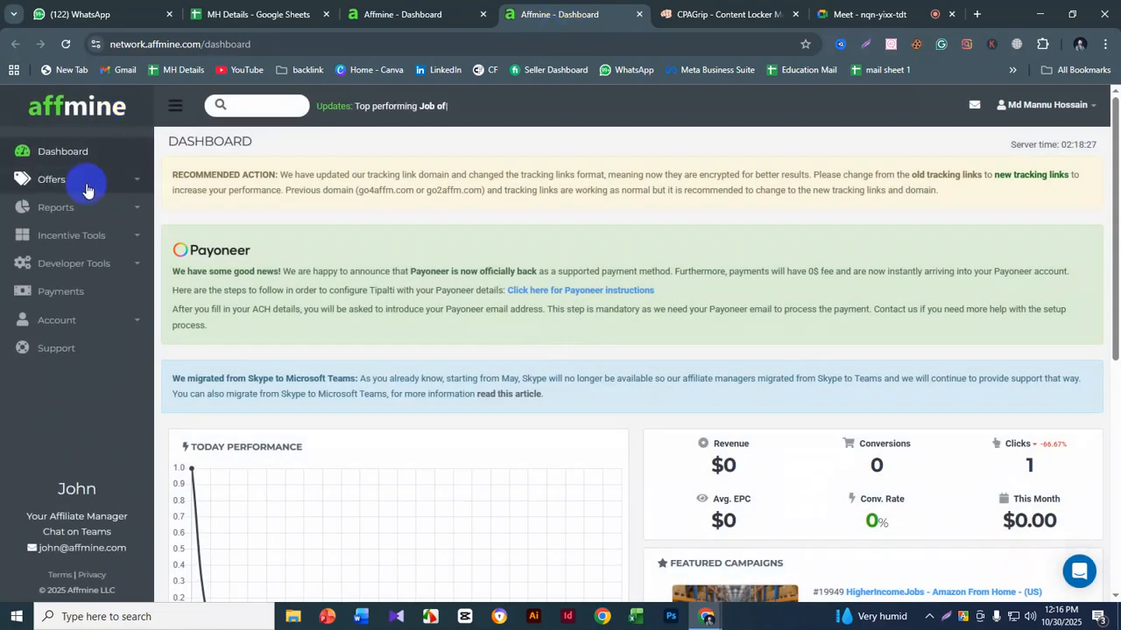
left_click(85, 182)
left_click(82, 210)
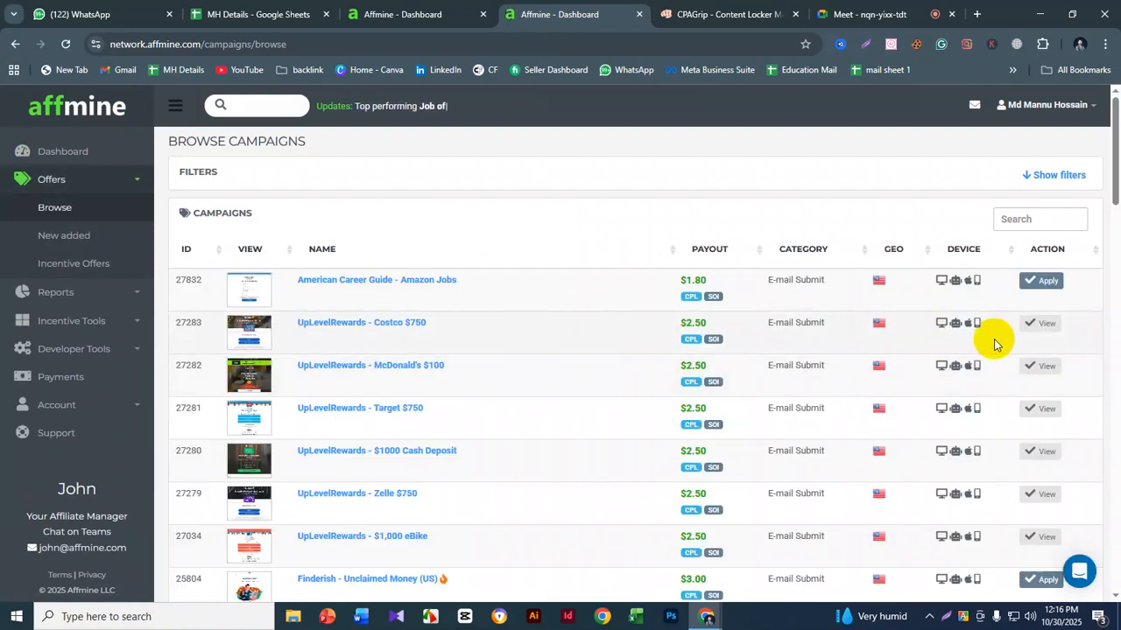
left_click(1042, 322)
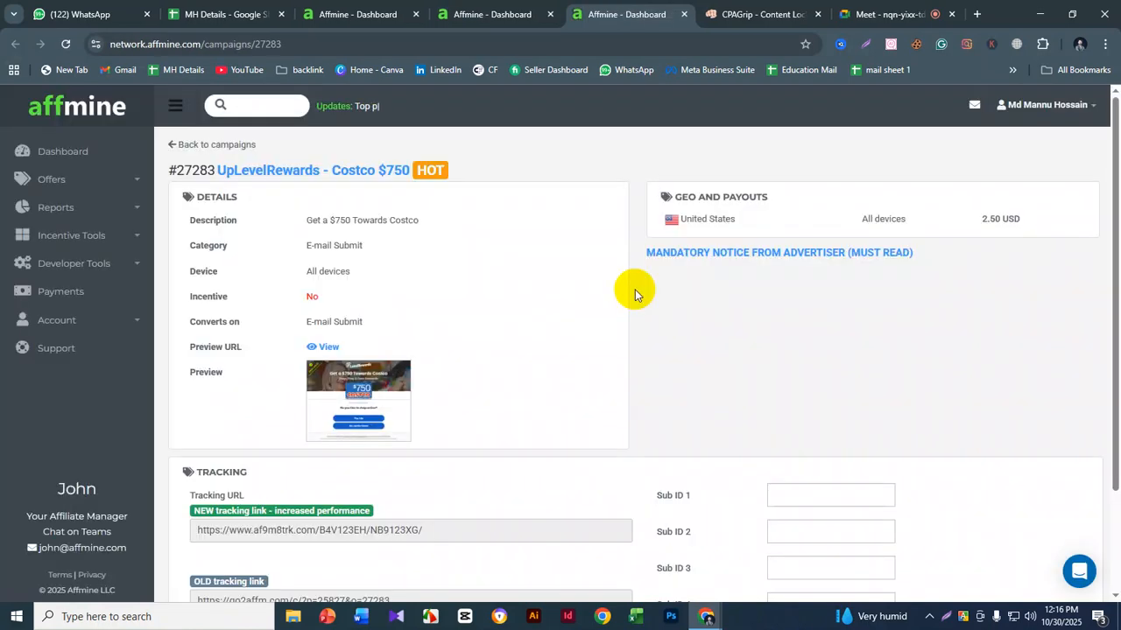
- Highlight the offer's new tracking link in its tracking section
scroll(400, 325, "down", 3)
left_click_drag(438, 400, 188, 384)
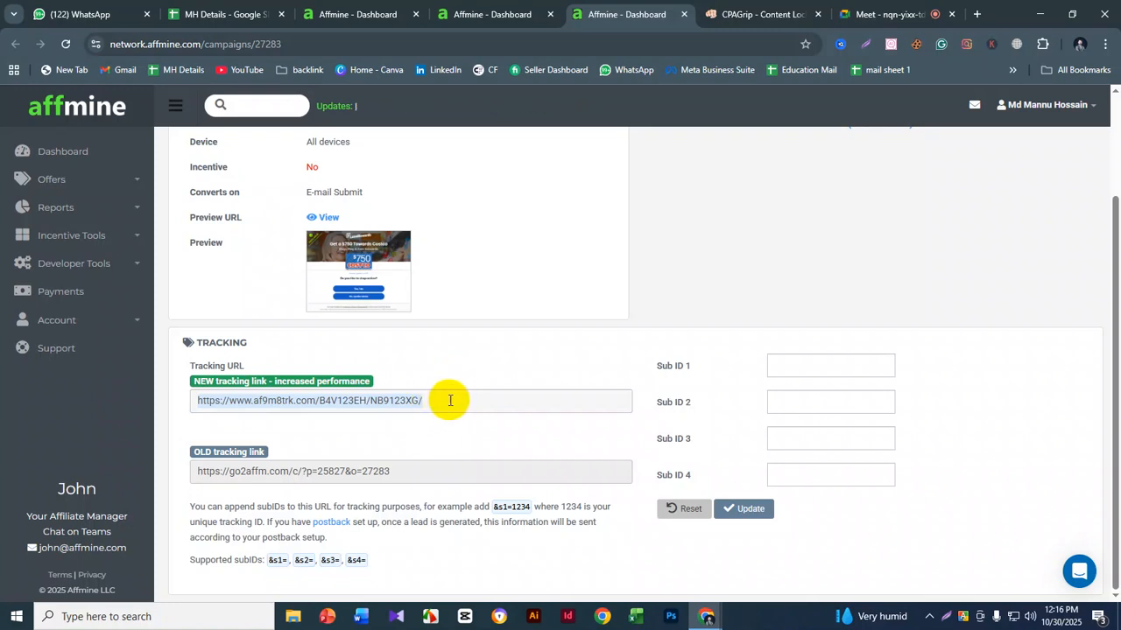
left_click(452, 396)
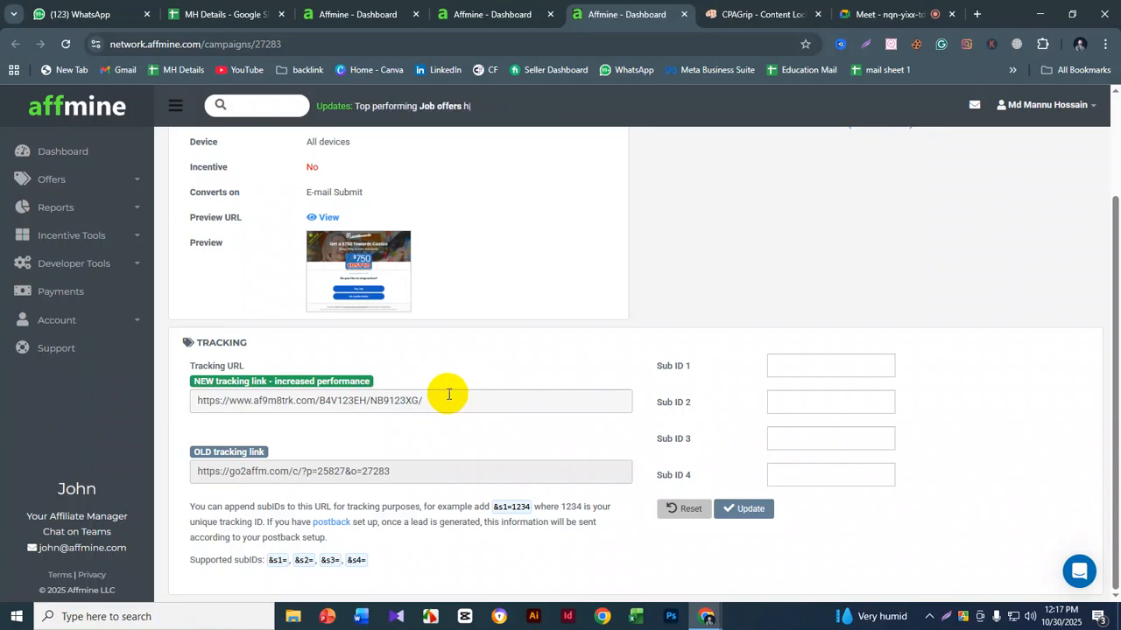
left_click_drag(438, 396, 194, 401)
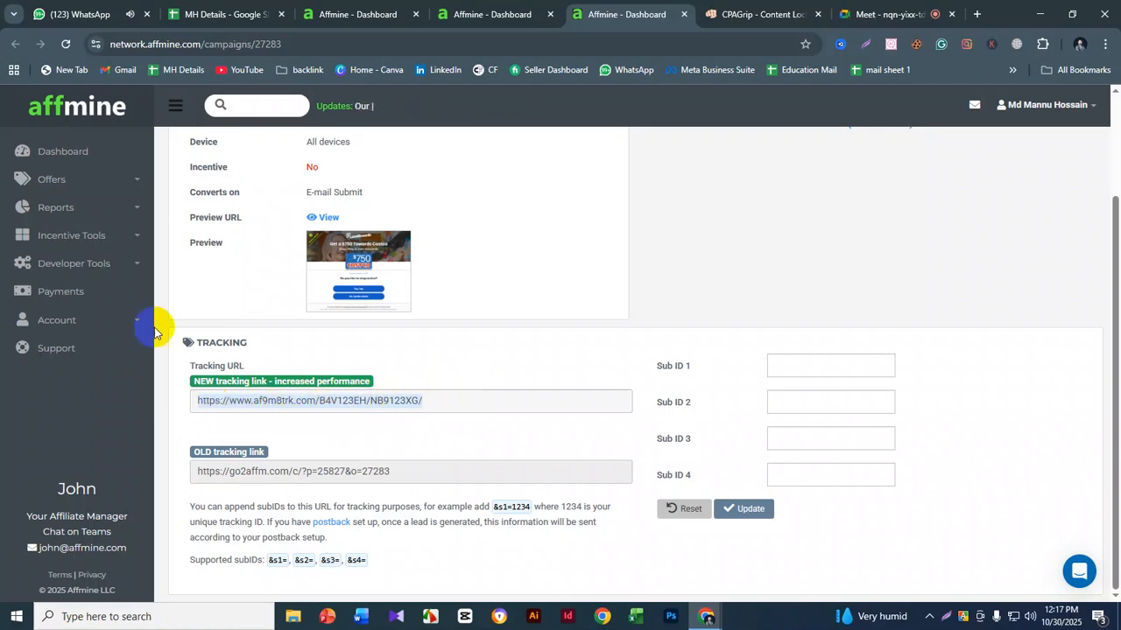
- Go back to the content lockers, show Group B's links, and select its direct link
left_click(97, 242)
left_click(91, 266)
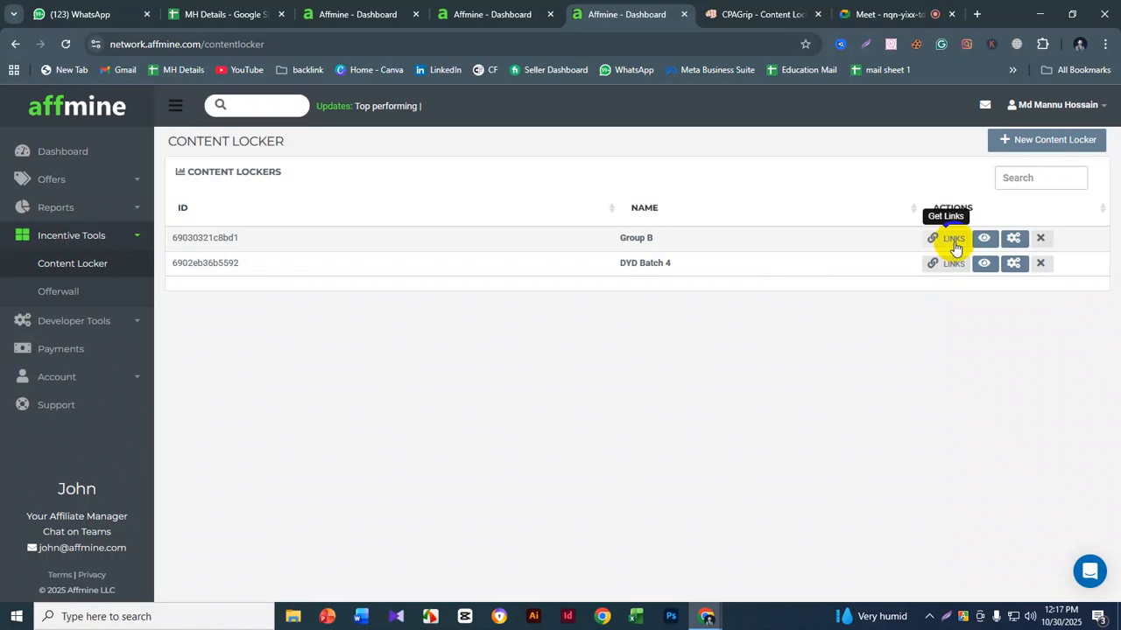
left_click(954, 239)
left_click_drag(655, 243, 375, 253)
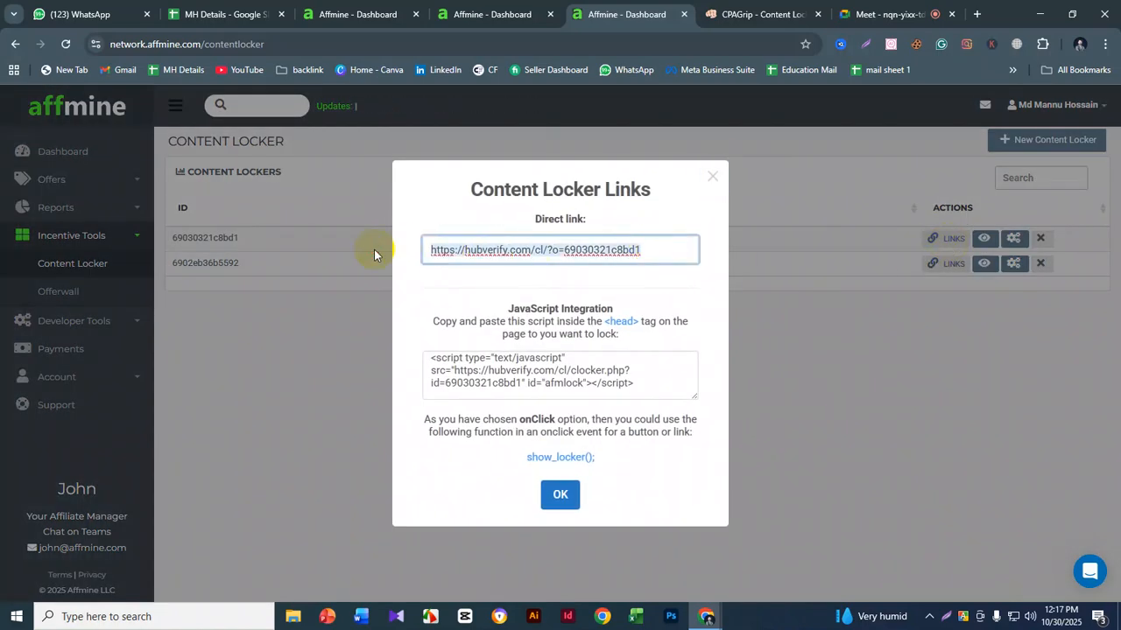